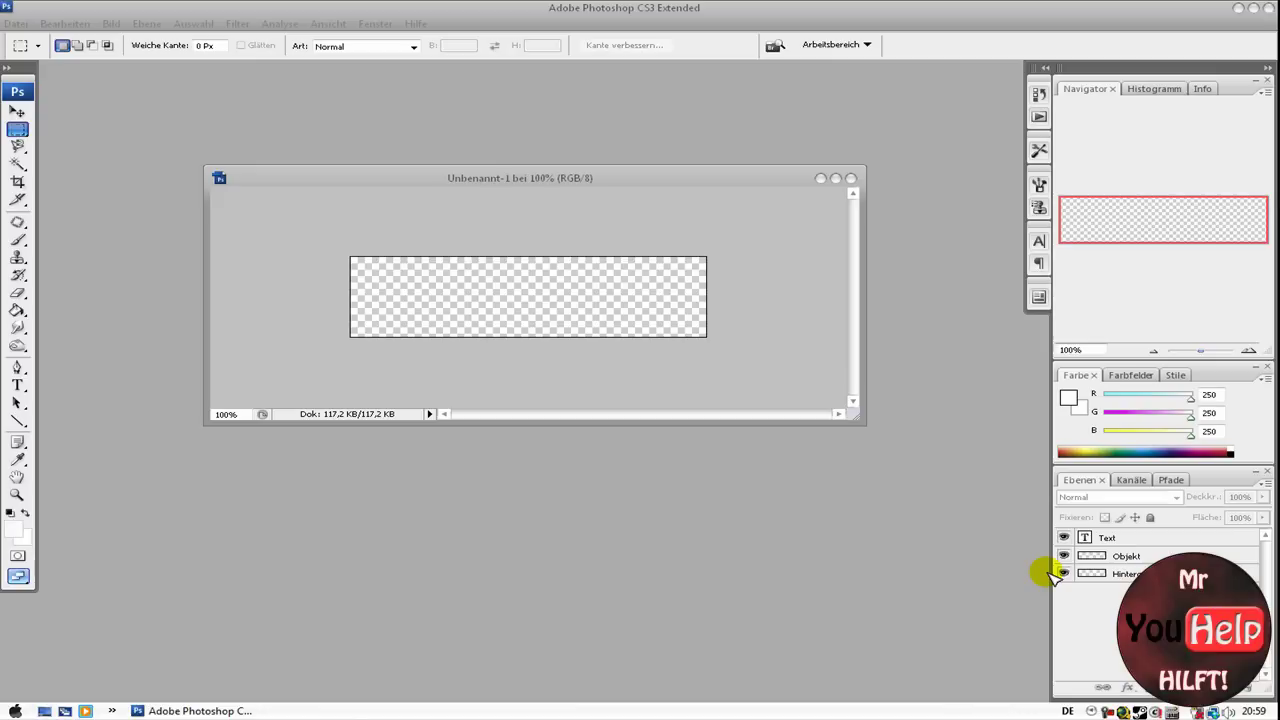
# Step: Bring Photoshop forward, reposition the banner window and check the Hintergrund, Objekt and Text layers
pyautogui.click(566, 8)
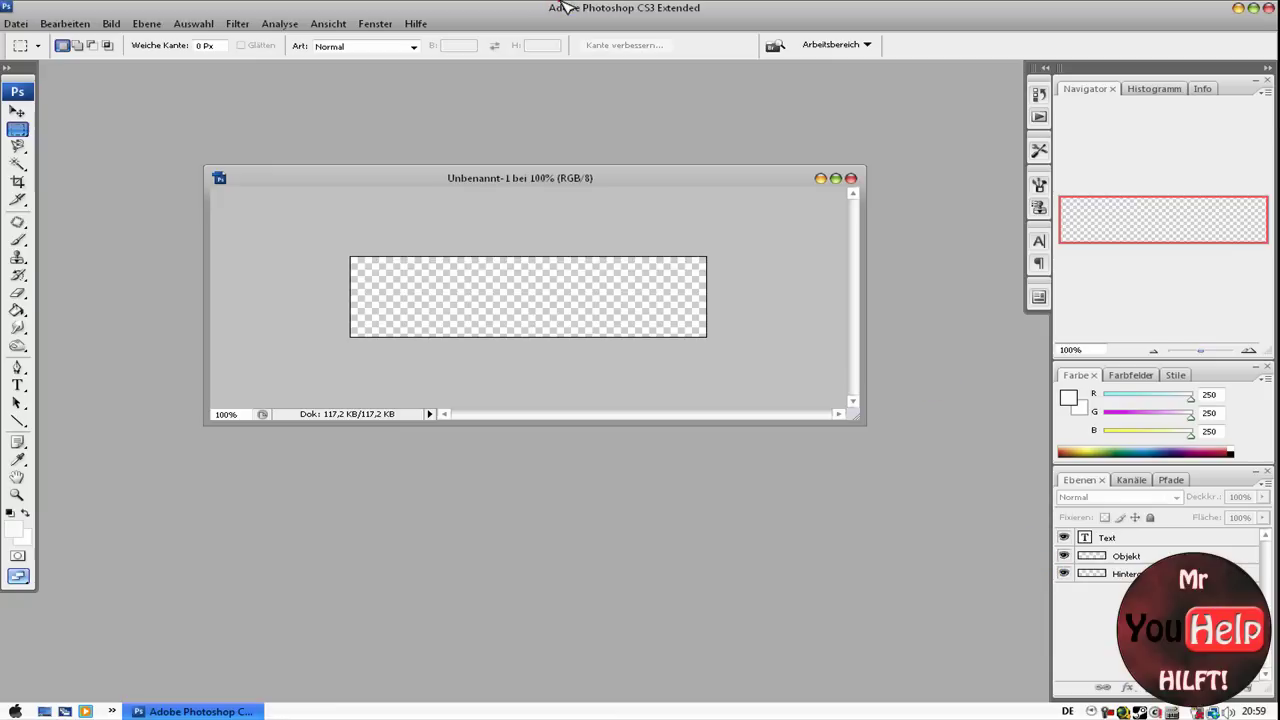
pyautogui.click(537, 178)
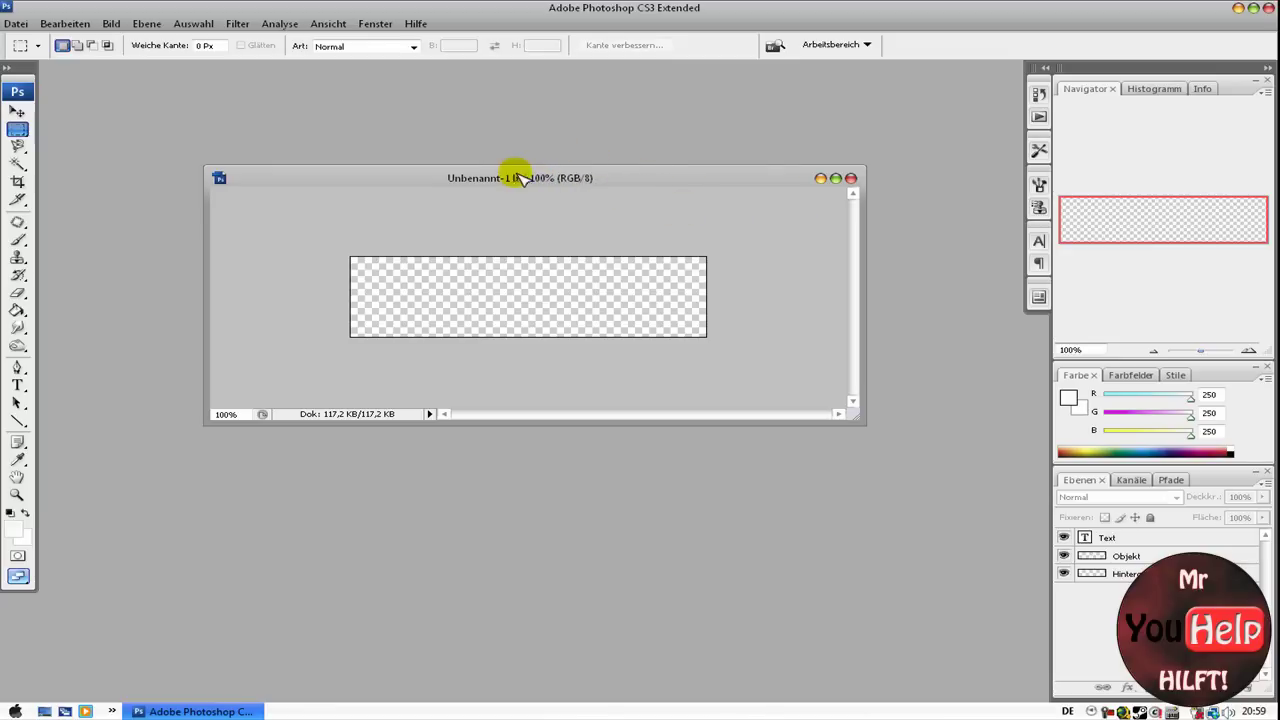
pyautogui.moveTo(527, 178); pyautogui.dragTo(532, 175)
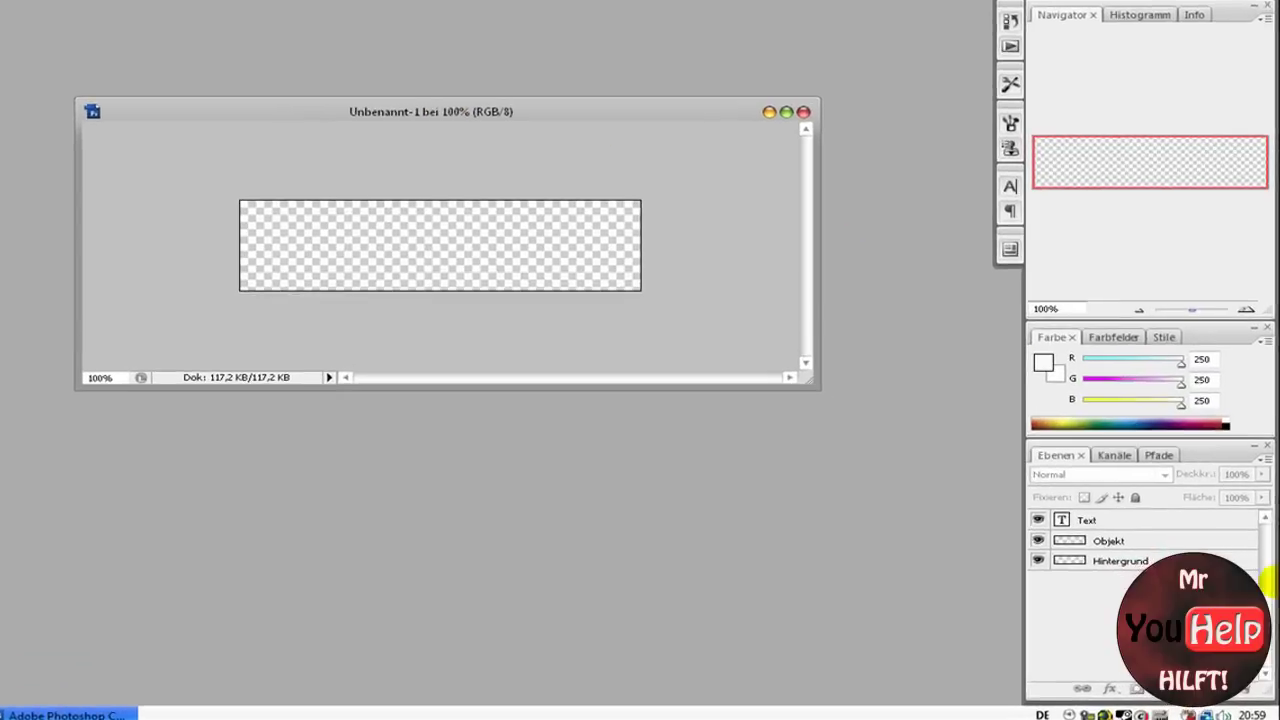
pyautogui.click(1108, 545)
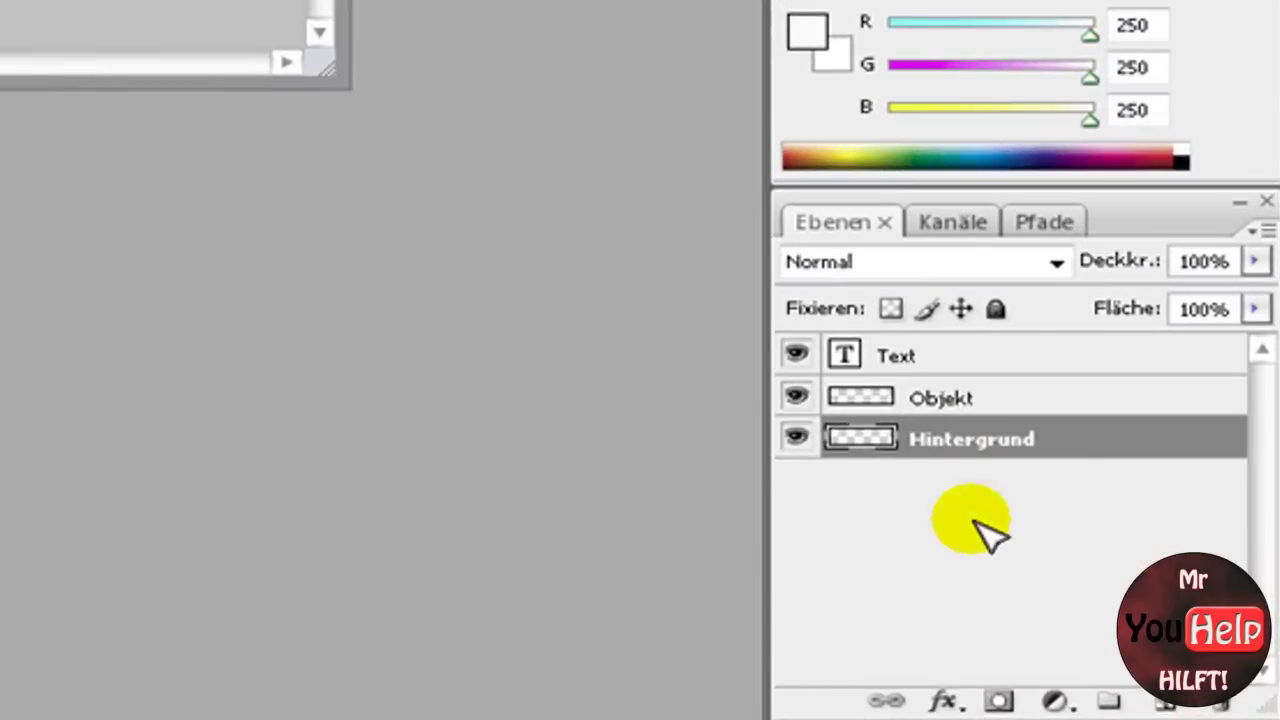
pyautogui.click(960, 402)
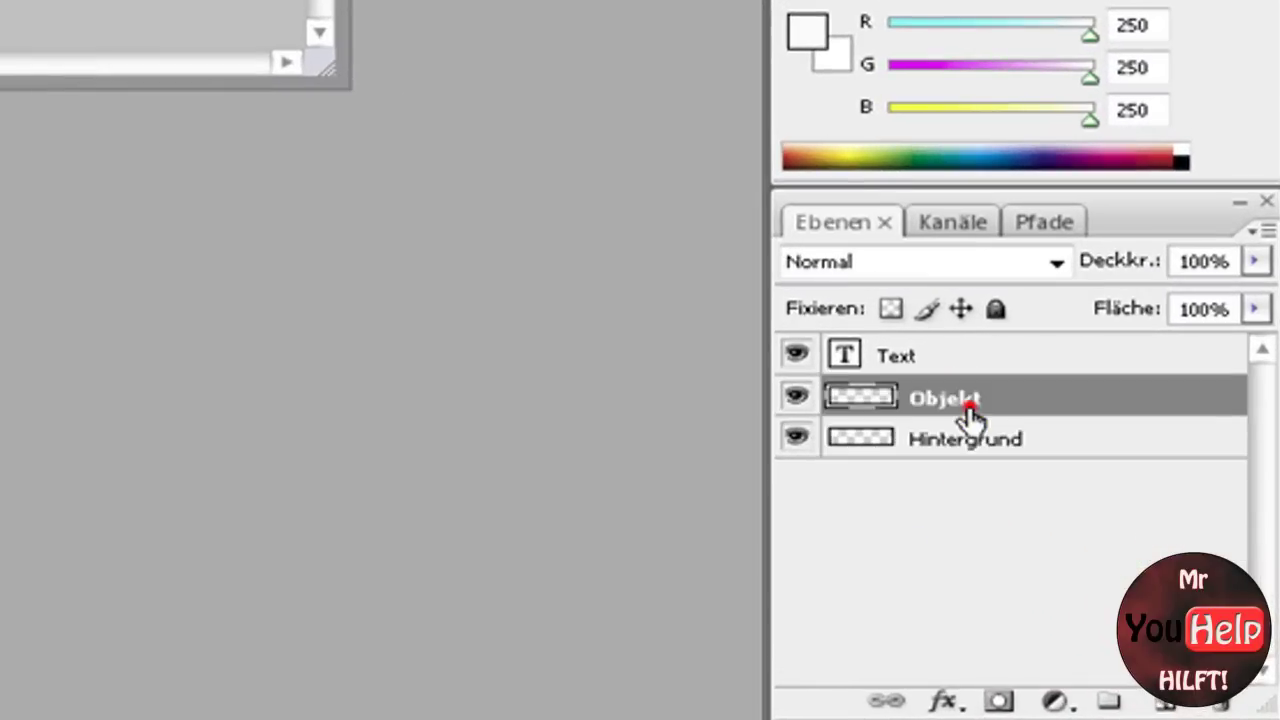
pyautogui.click(929, 356)
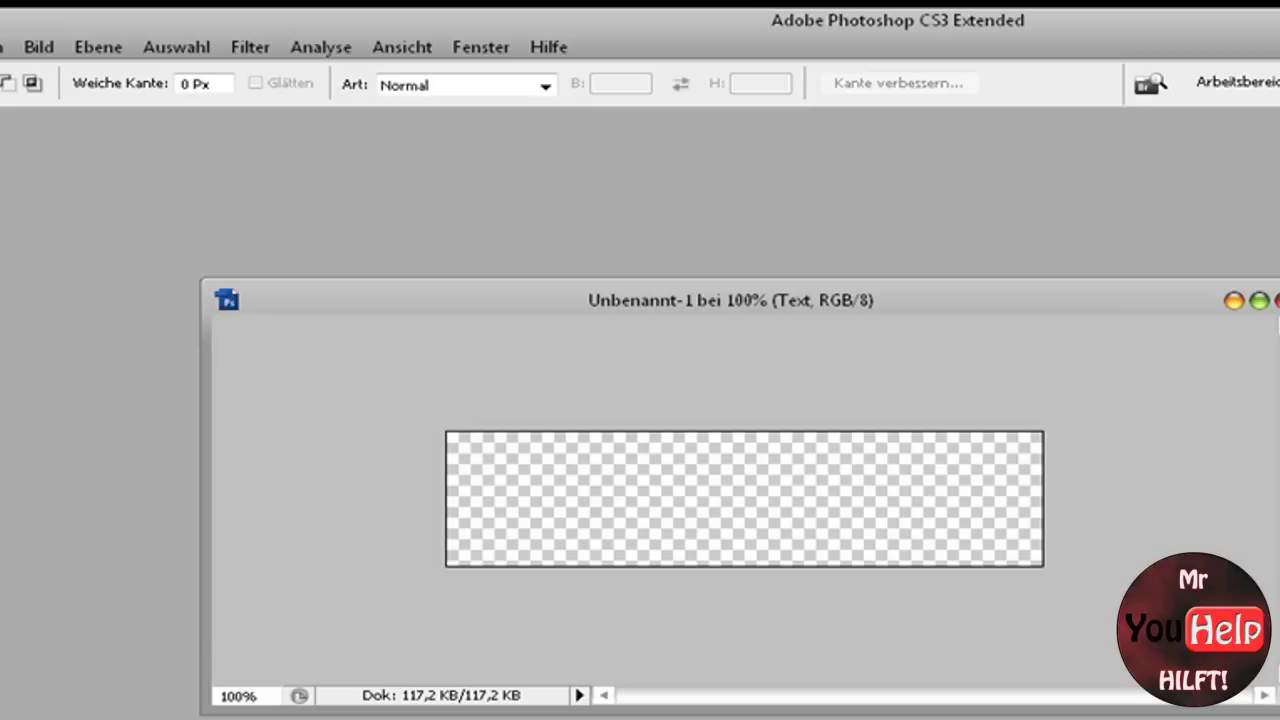
# Step: Cycle between the Hintergrund, Objekt and Text layers with Alt+bracket shortcuts
pyautogui.moveTo(381, 305); pyautogui.dragTo(373, 297)
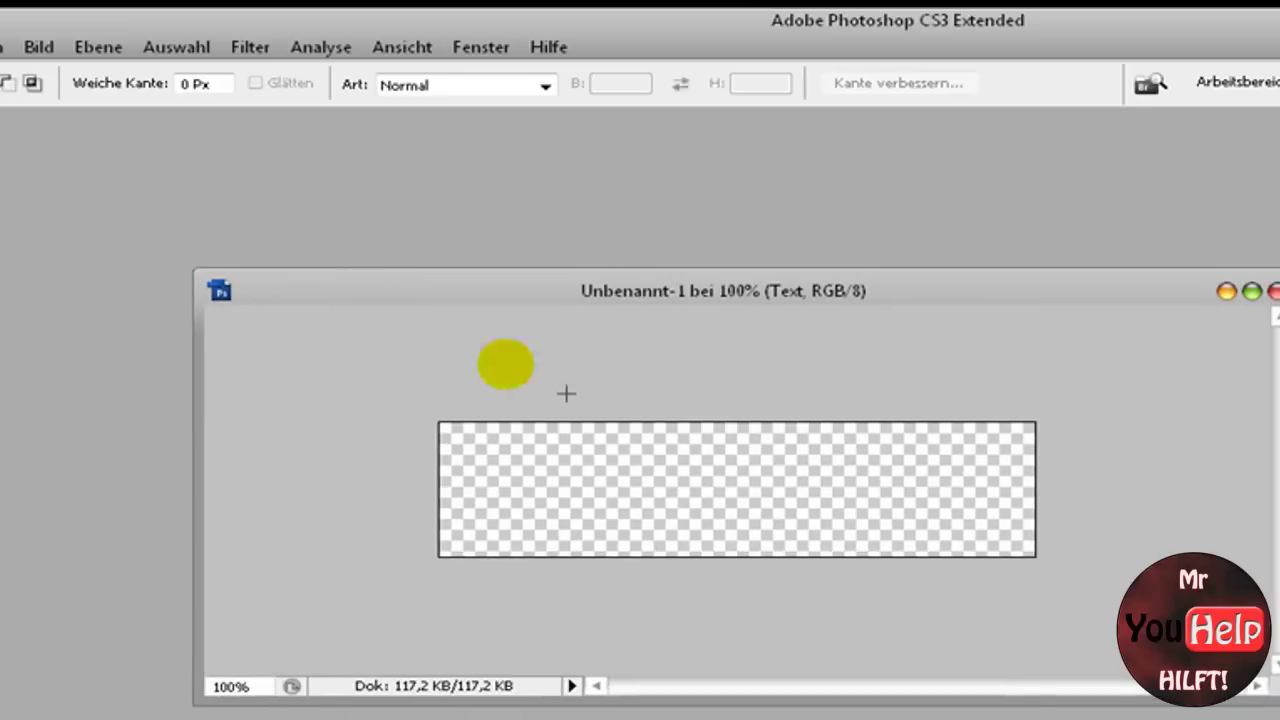
pyautogui.hotkey('alt', '[')
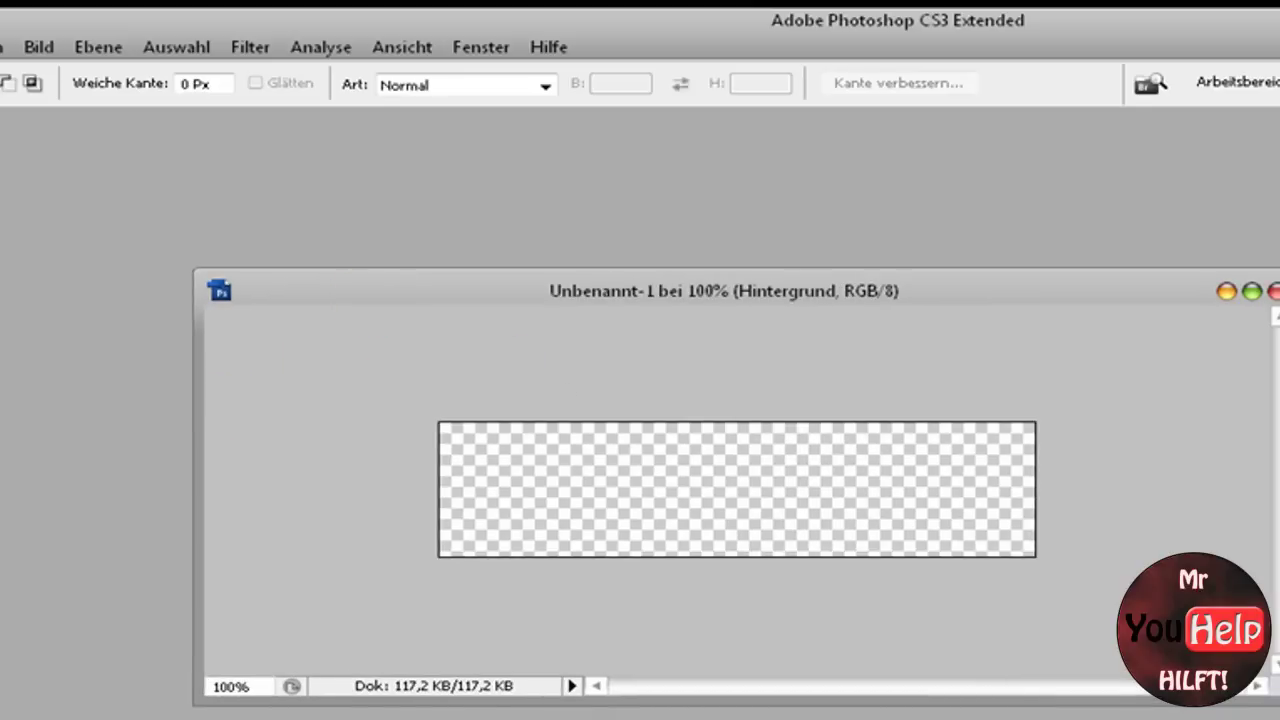
pyautogui.hotkey('alt', '[')
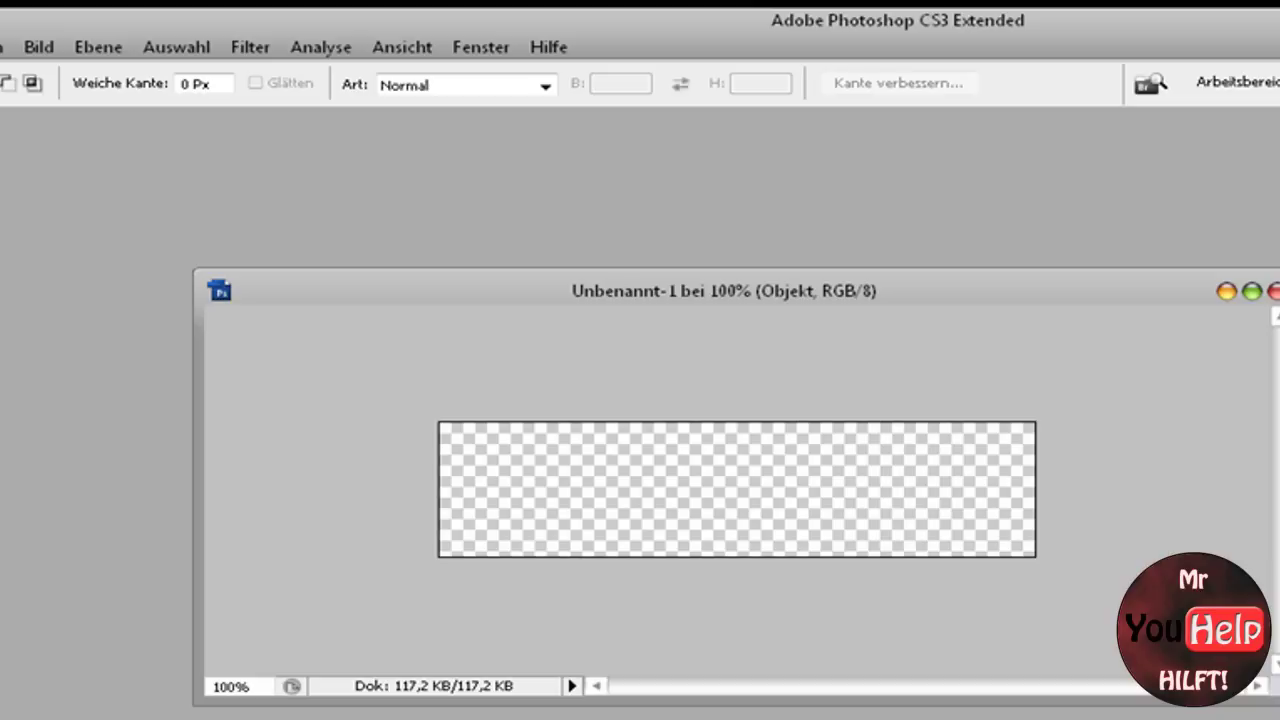
pyautogui.hotkey('alt', '[')
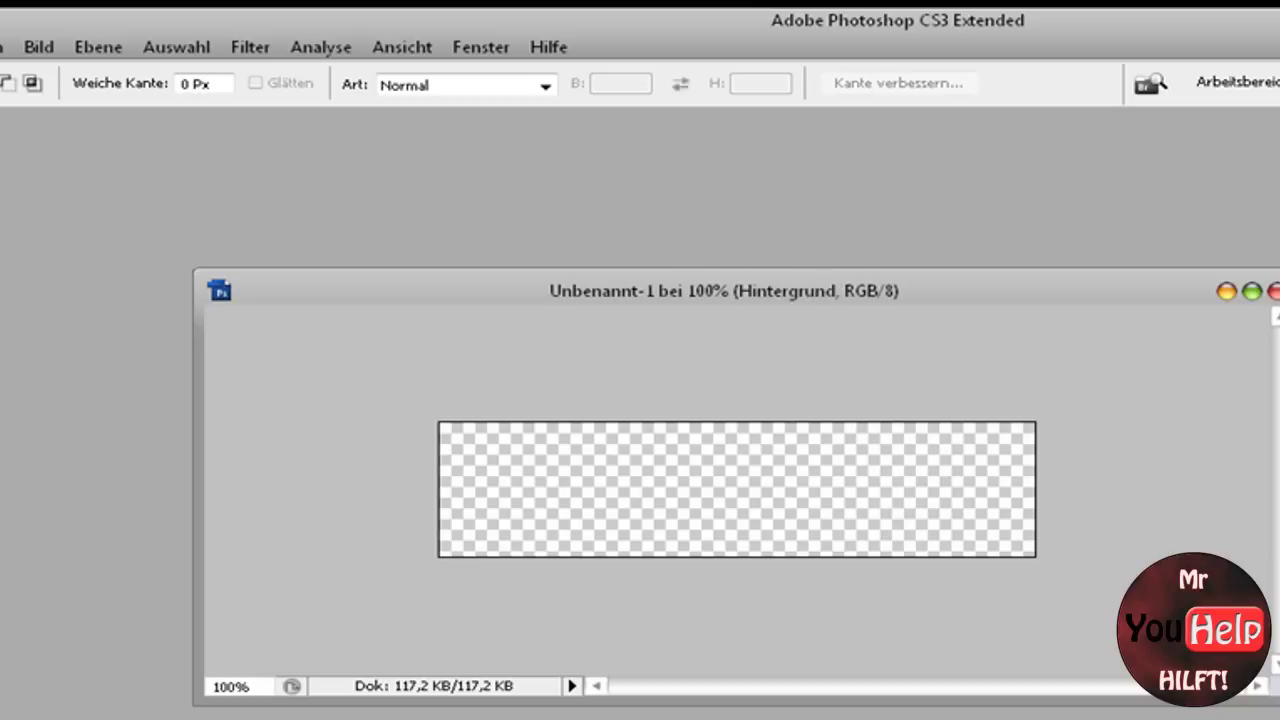
pyautogui.hotkey('alt', '[')
pyautogui.hotkey('alt', ']')
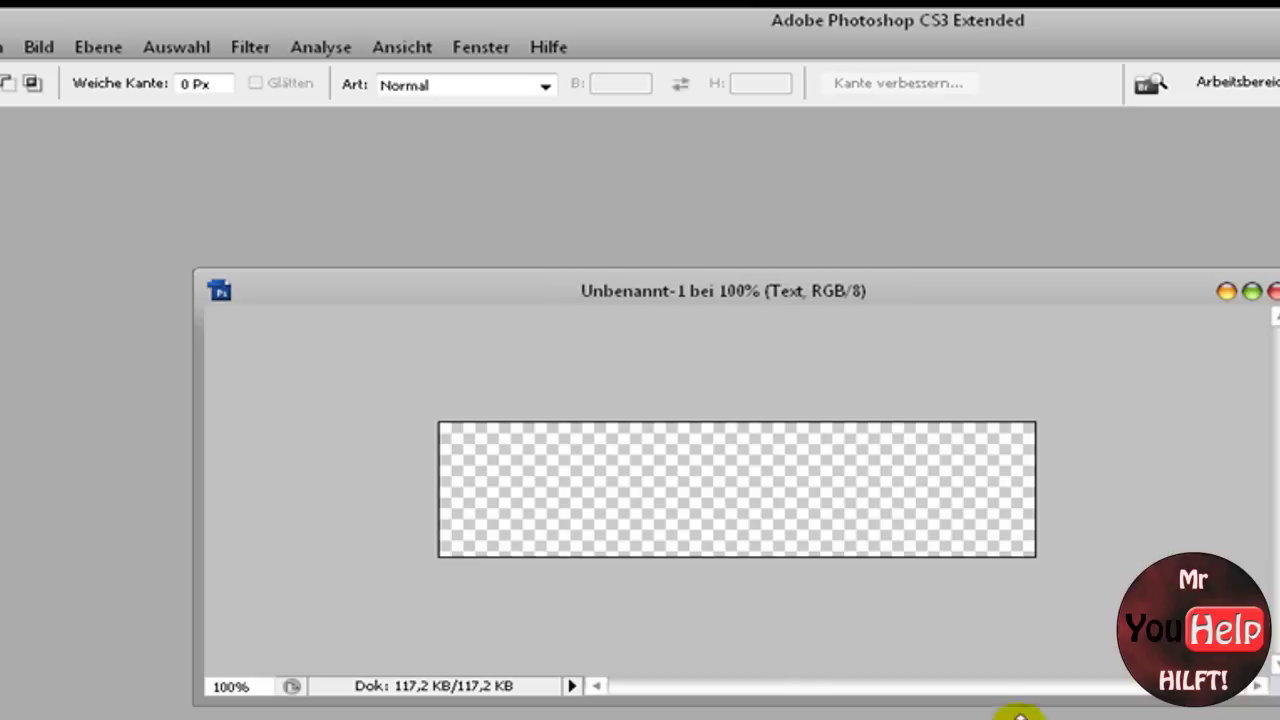
# Step: Pick a colour in the colour picker and close it
pyautogui.click(655, 487)
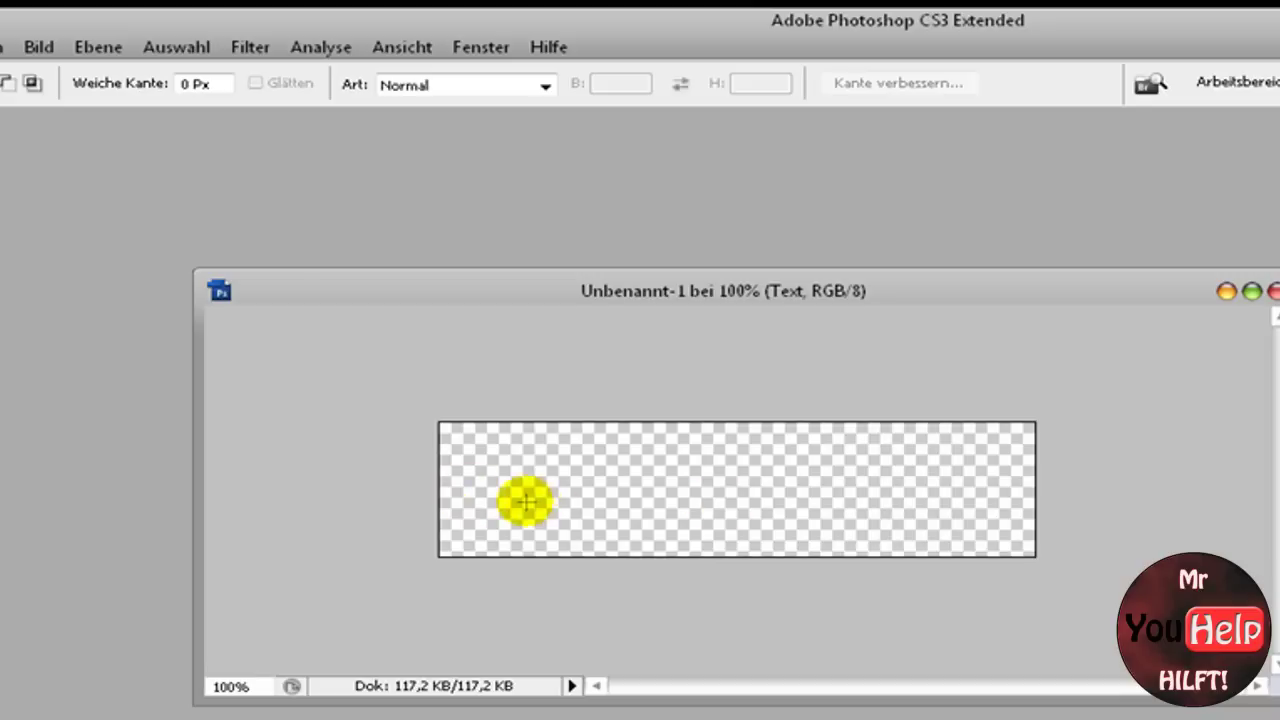
pyautogui.click(694, 476)
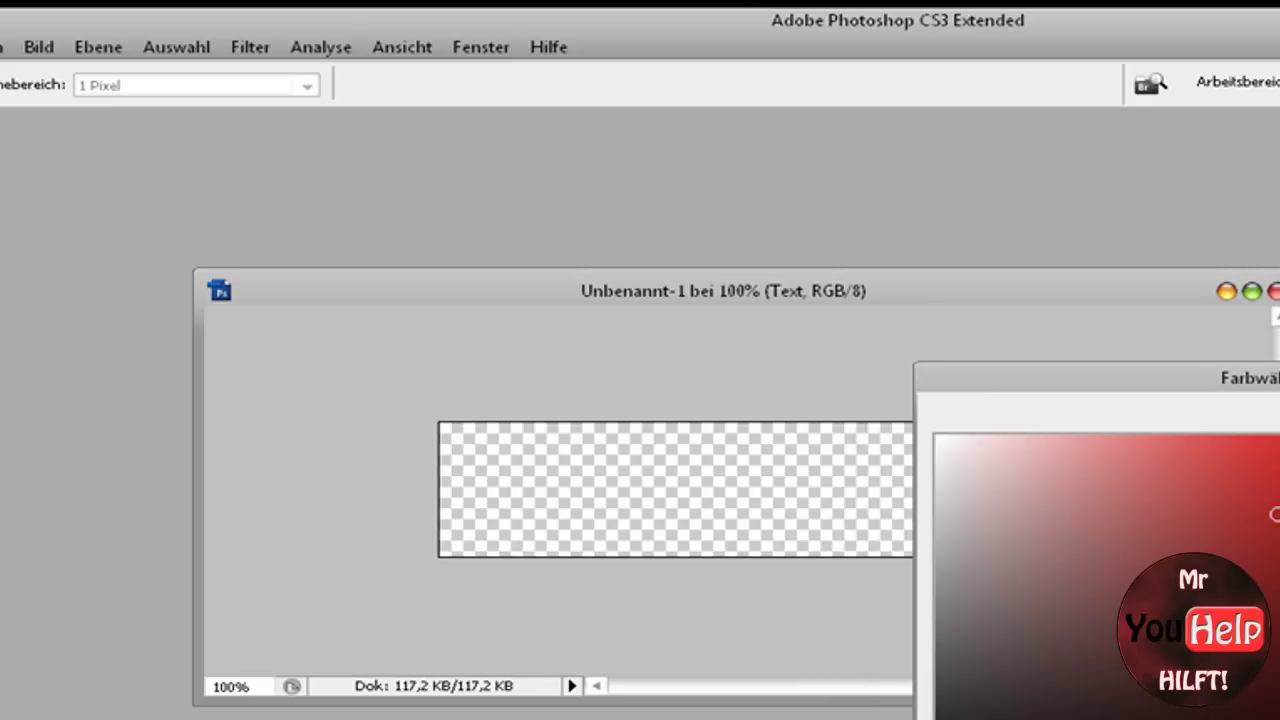
pyautogui.press('Return')
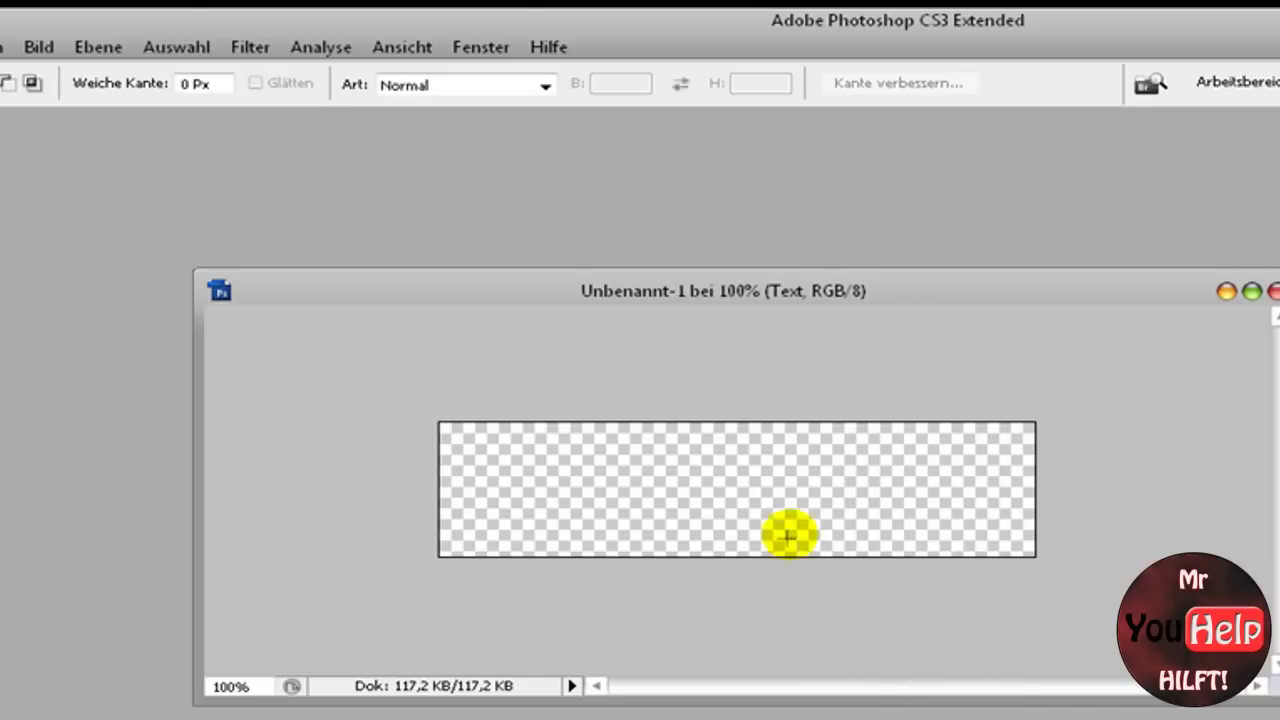
# Step: Cancel the text-layer rasterize prompt and render Wolken clouds onto the Hintergrund layer
pyautogui.click(250, 47)
pyautogui.moveTo(296, 368)
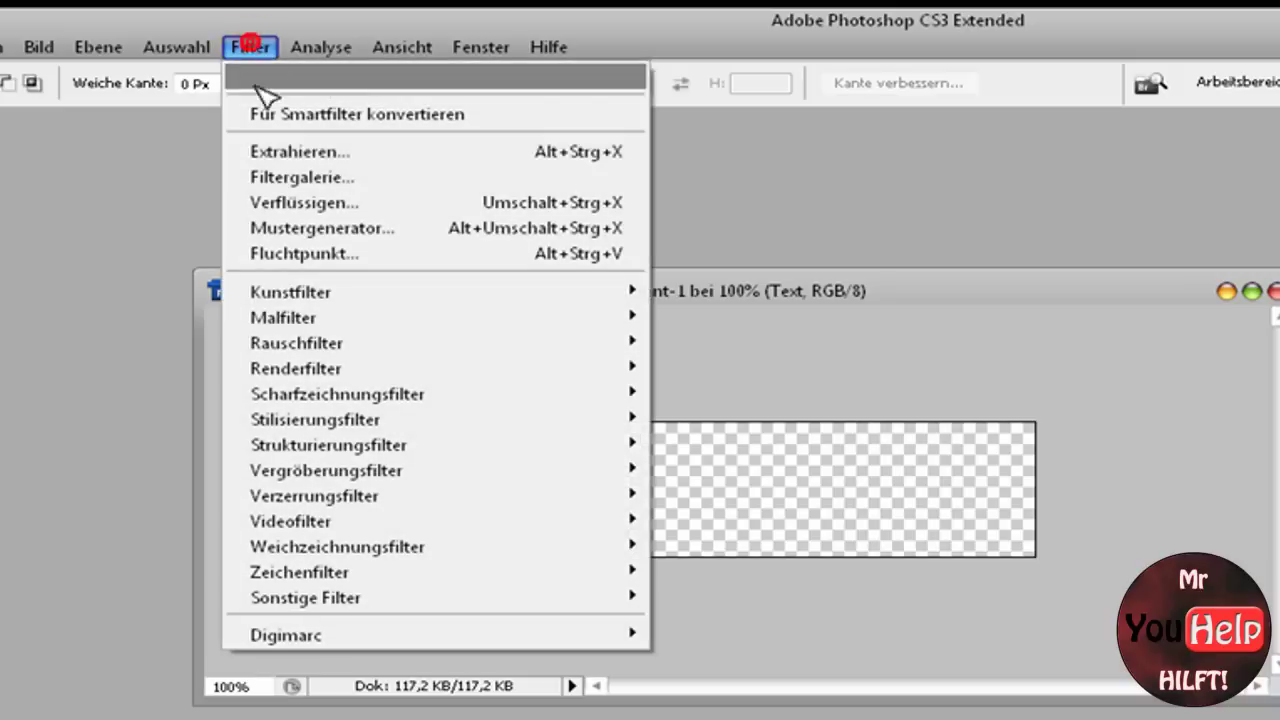
pyautogui.click(745, 470)
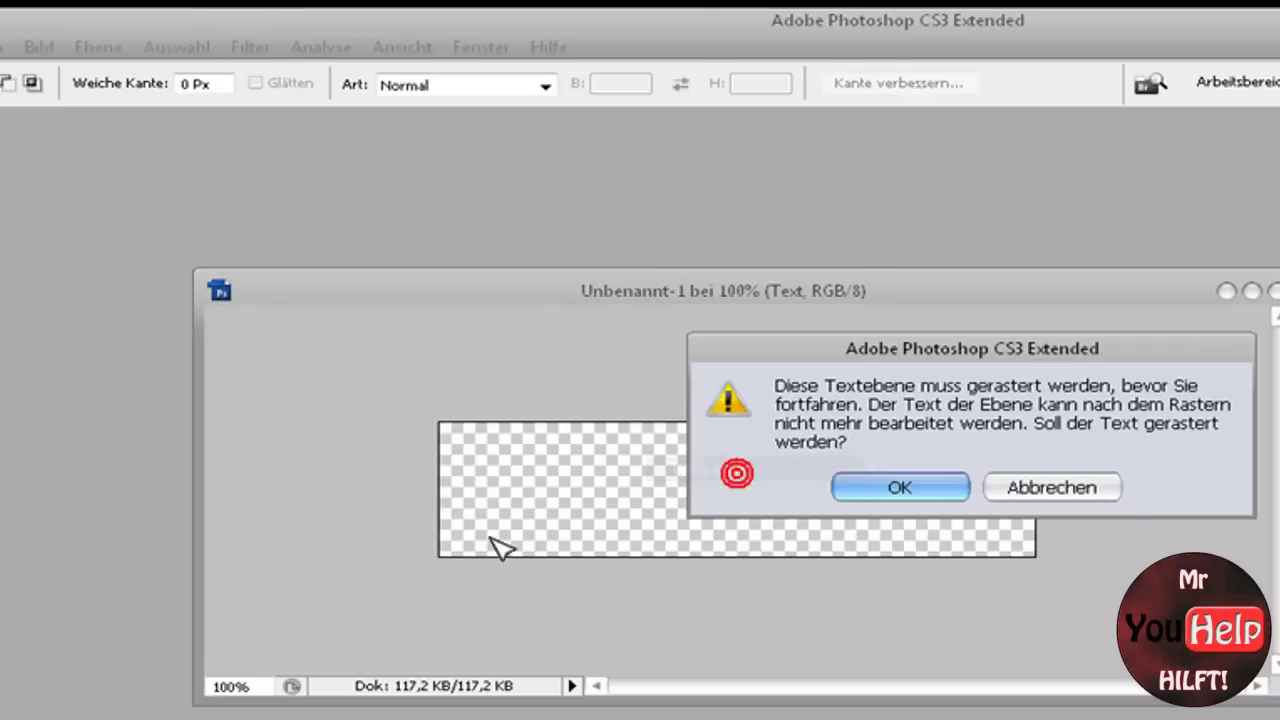
pyautogui.click(1070, 489)
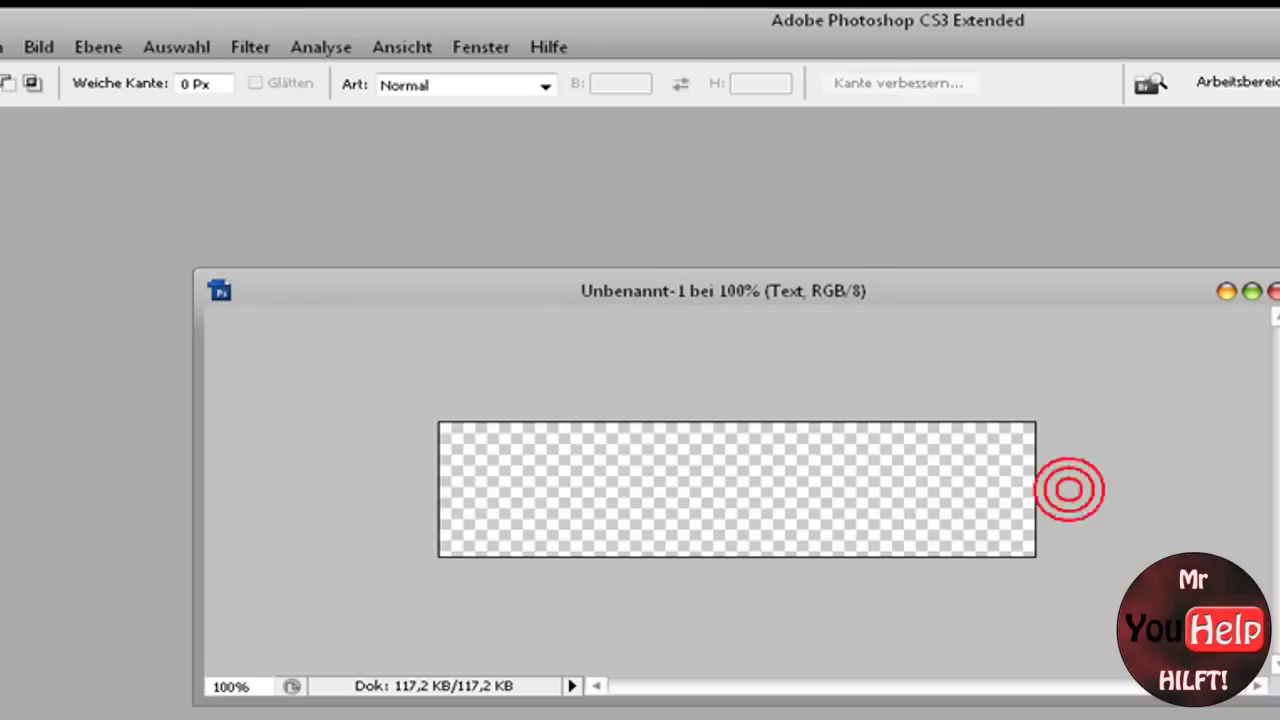
pyautogui.click(250, 47)
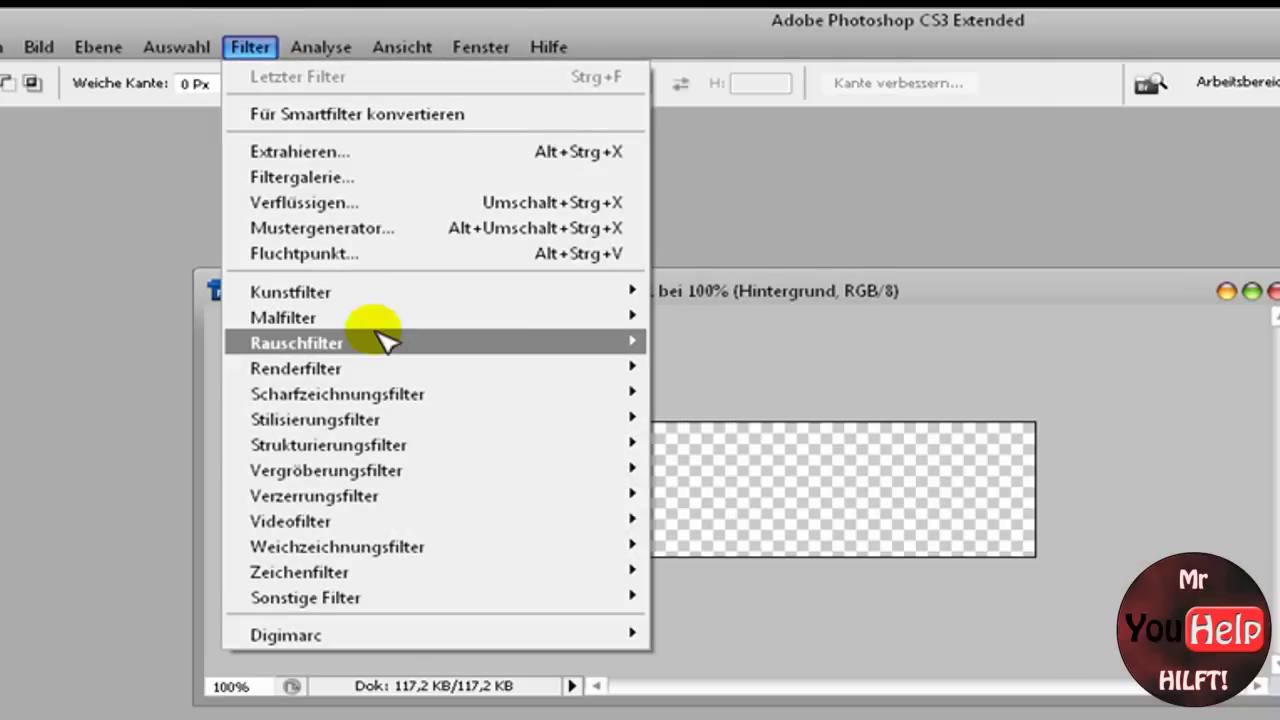
pyautogui.moveTo(296, 368)
pyautogui.click(760, 470)
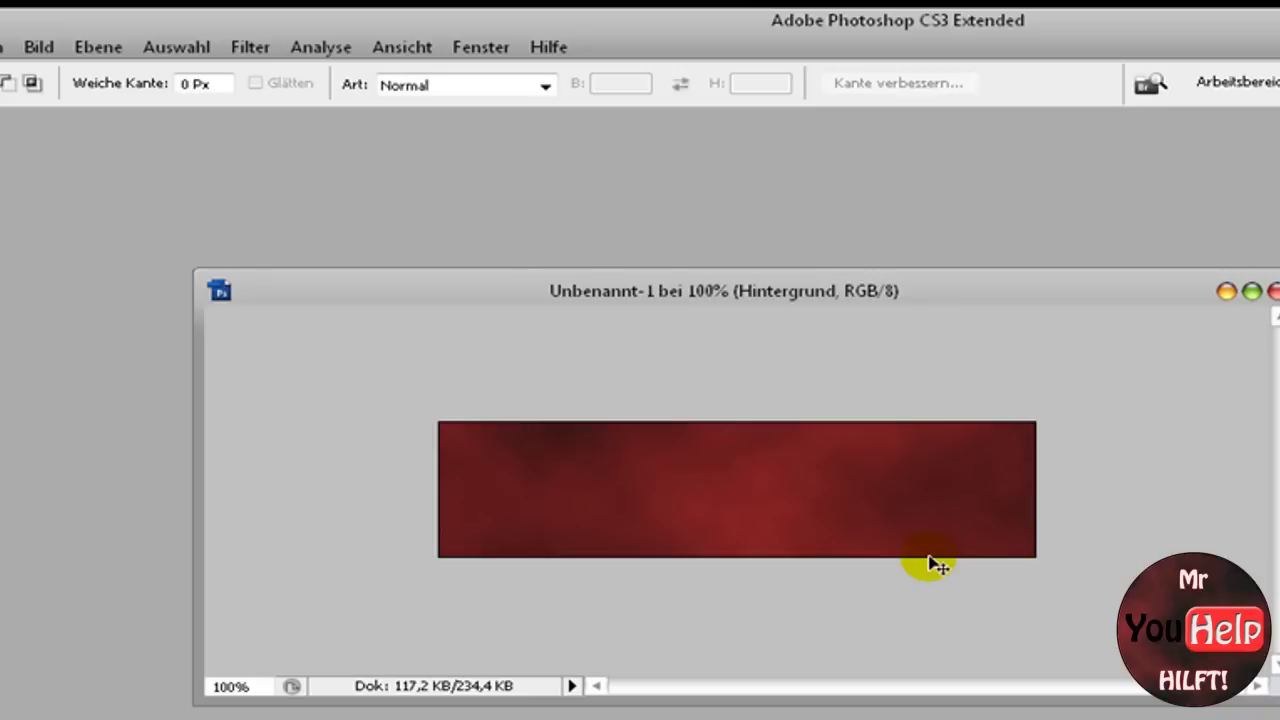
# Step: Re-render the red clouds three times with Ctrl+F for a new random pattern
pyautogui.hotkey('ctrl', 'f')
pyautogui.hotkey('ctrl', 'f')
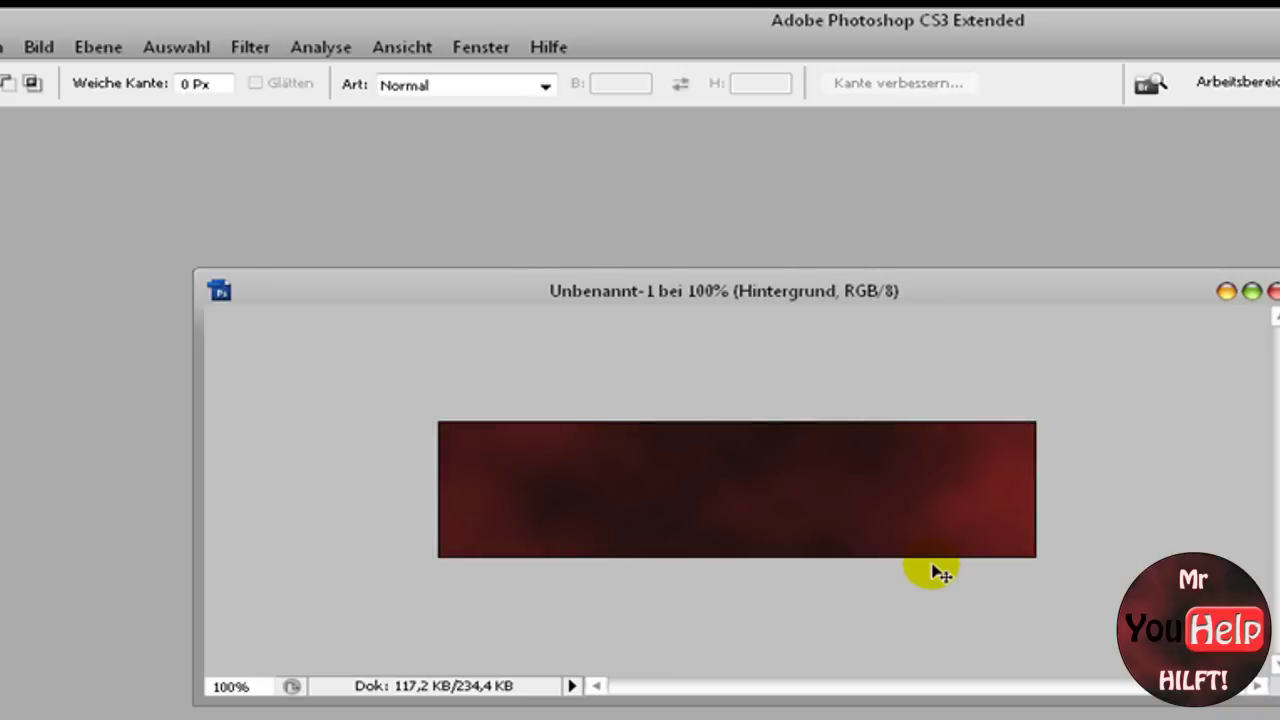
pyautogui.hotkey('ctrl', 'f')
pyautogui.hotkey('ctrl', 'f')
pyautogui.hotkey('ctrl', 'f')
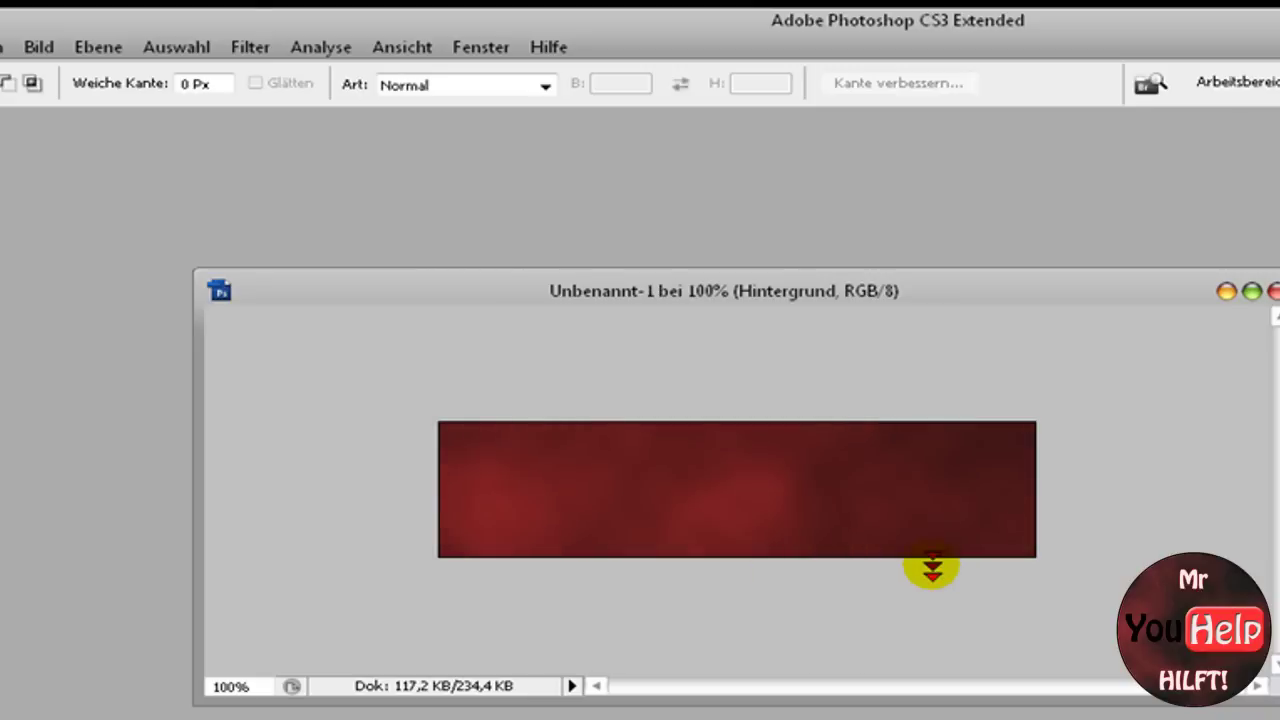
pyautogui.hotkey('ctrl', 'f')
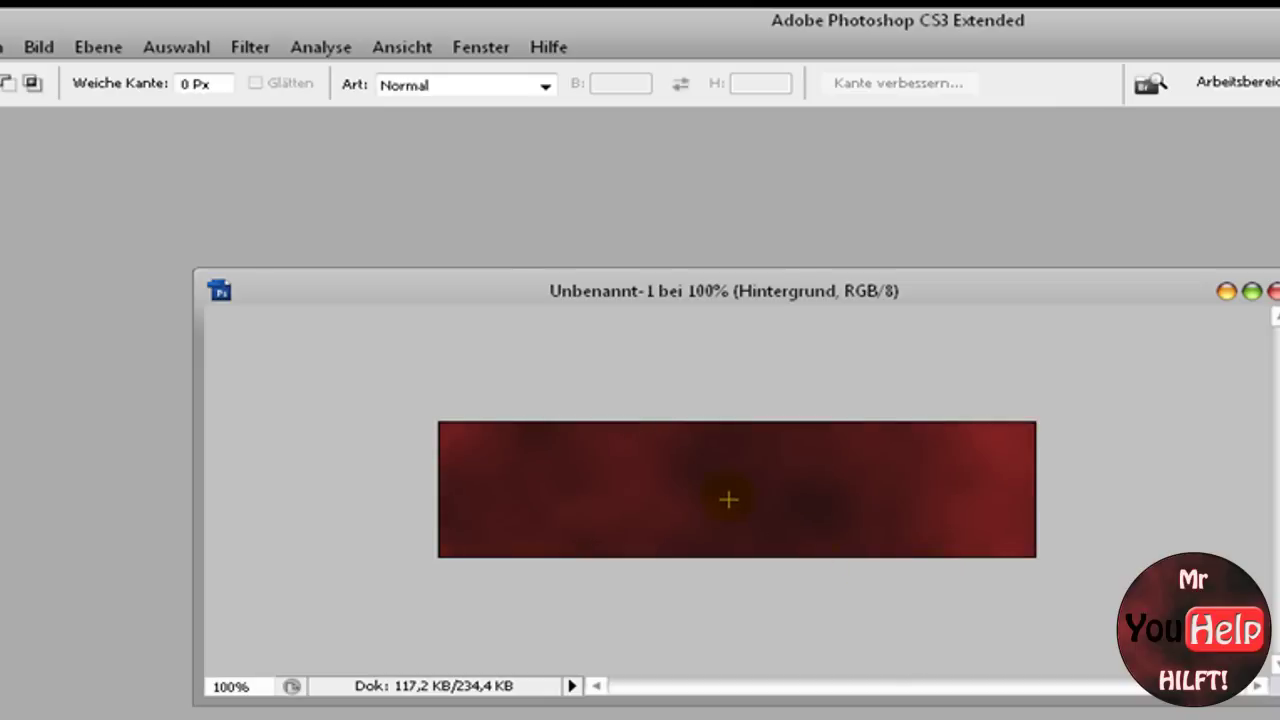
pyautogui.click(728, 489)
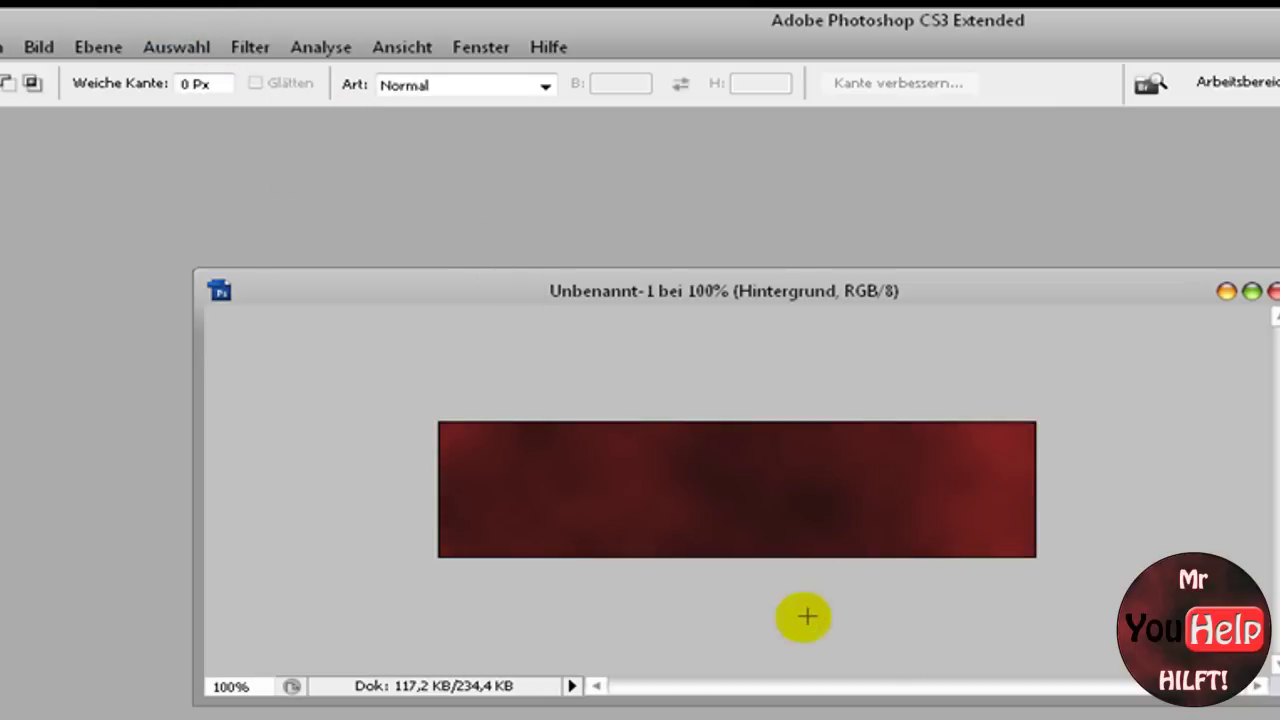
# Step: Apply a Radialer Weichzeichner blur with strength 31 and the zoom (Strahlenförmig) method
pyautogui.click(268, 50)
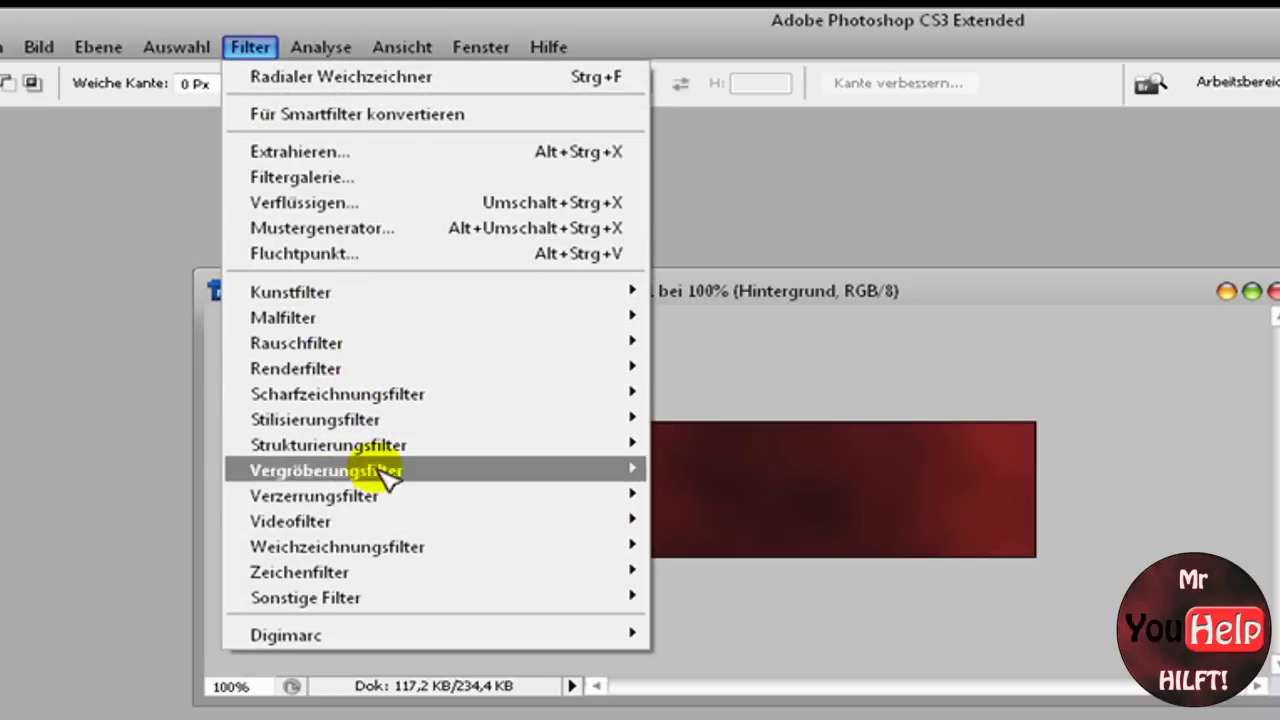
pyautogui.moveTo(337, 546)
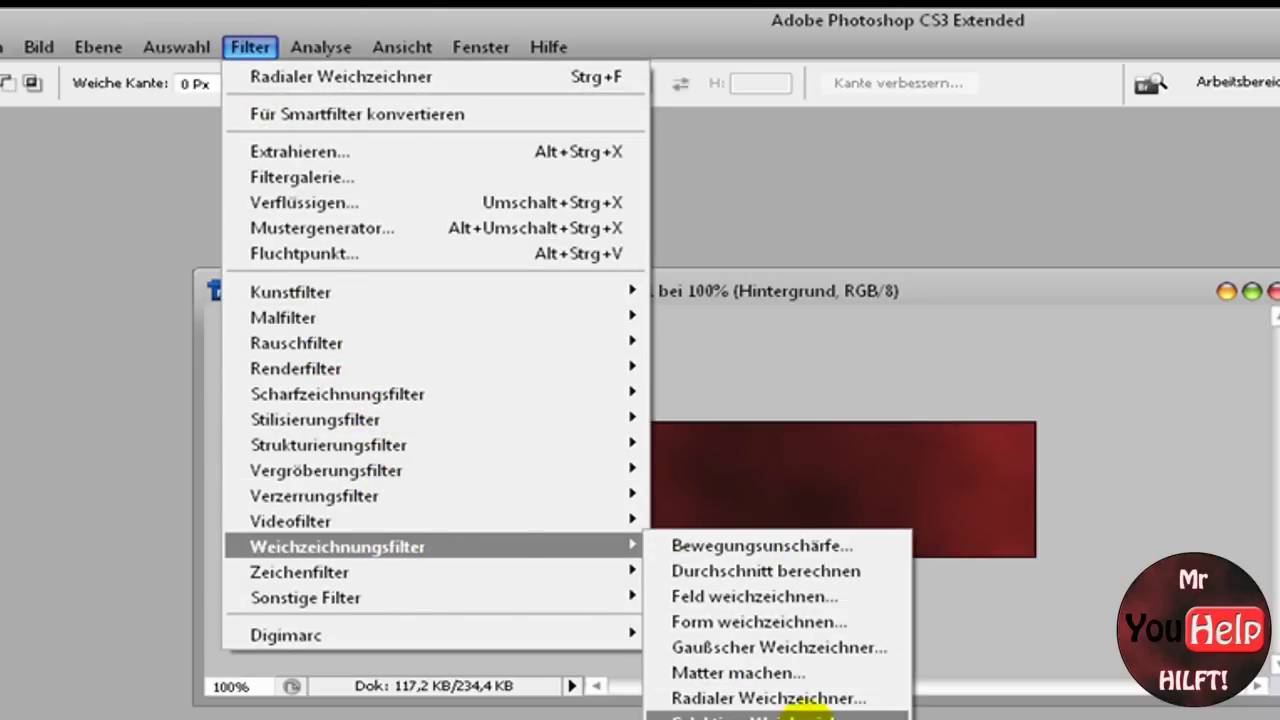
pyautogui.click(825, 697)
pyautogui.moveTo(793, 383); pyautogui.dragTo(883, 380)
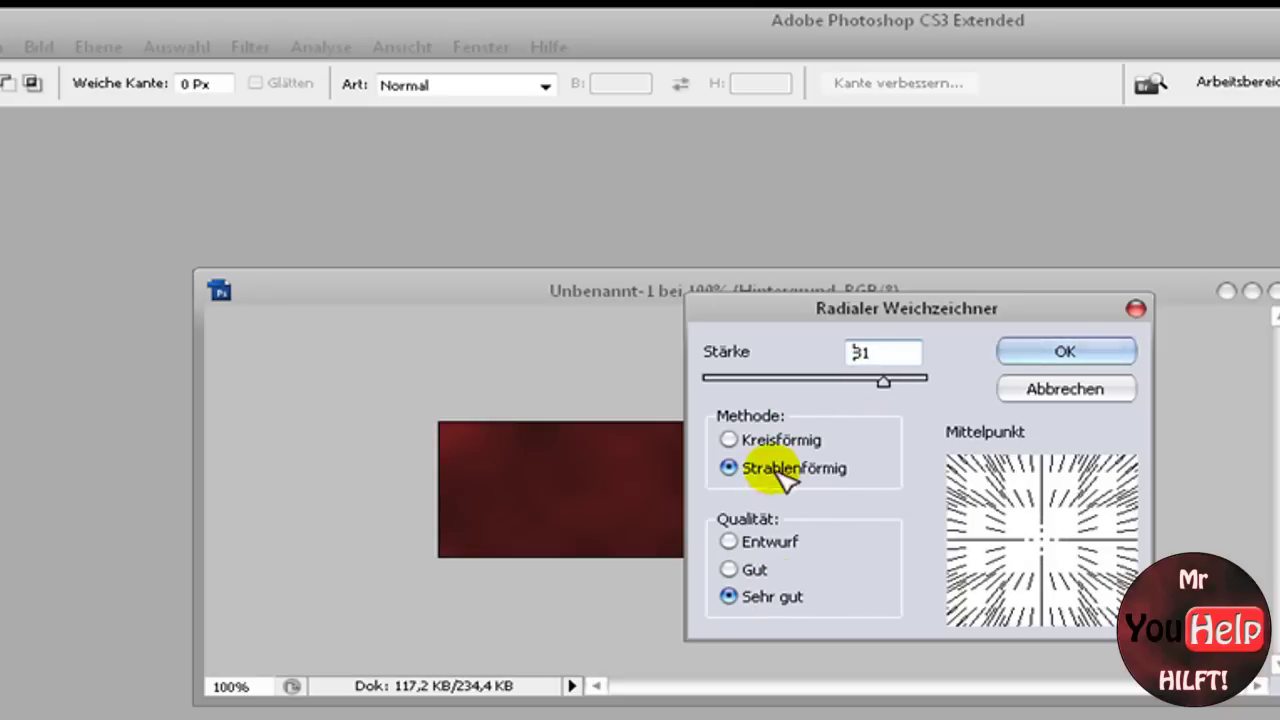
pyautogui.click(757, 440)
pyautogui.click(757, 467)
pyautogui.click(1045, 352)
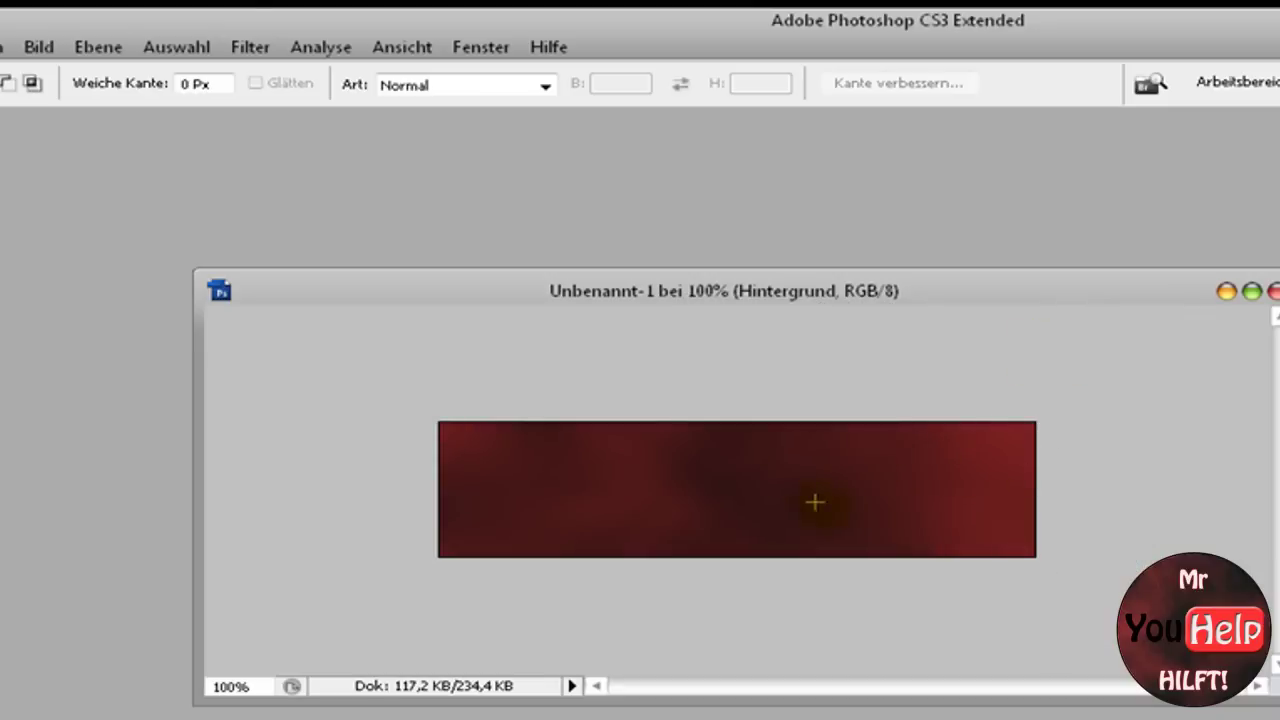
pyautogui.click(776, 446)
# Step: Apply the Konturen finden filter and invert the banner's colours
pyautogui.click(212, 46)
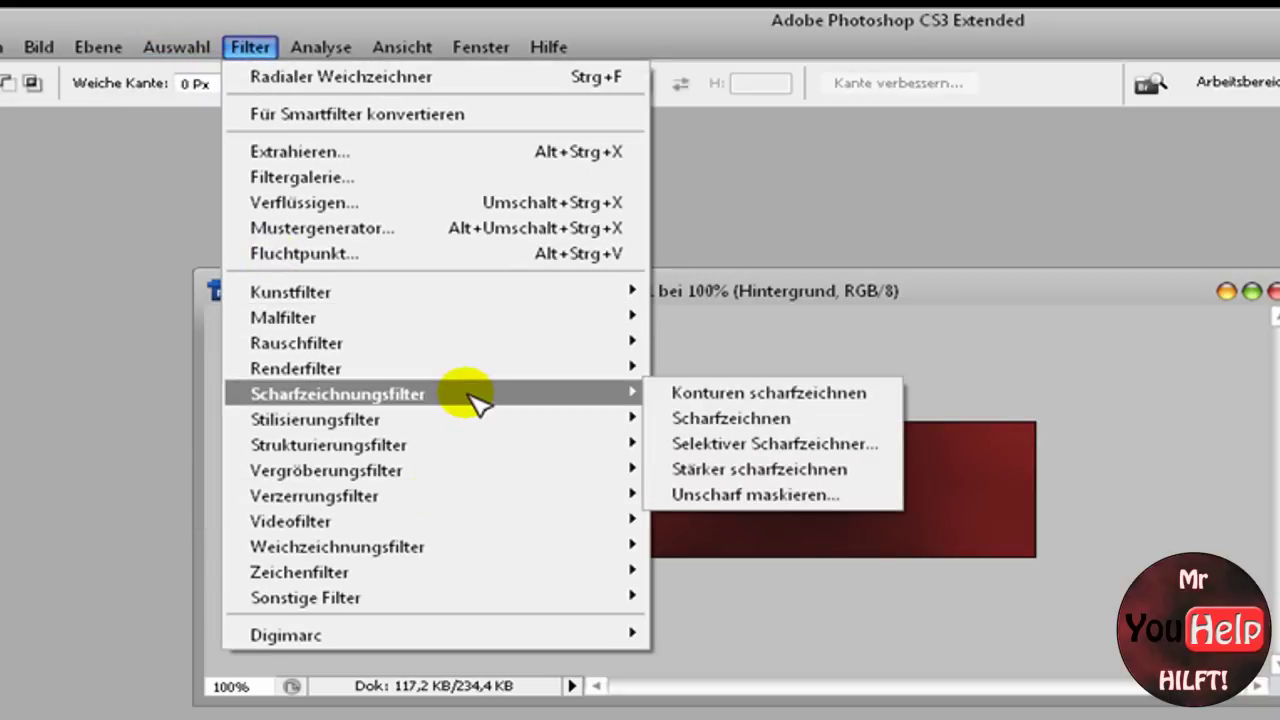
pyautogui.moveTo(315, 419)
pyautogui.click(768, 465)
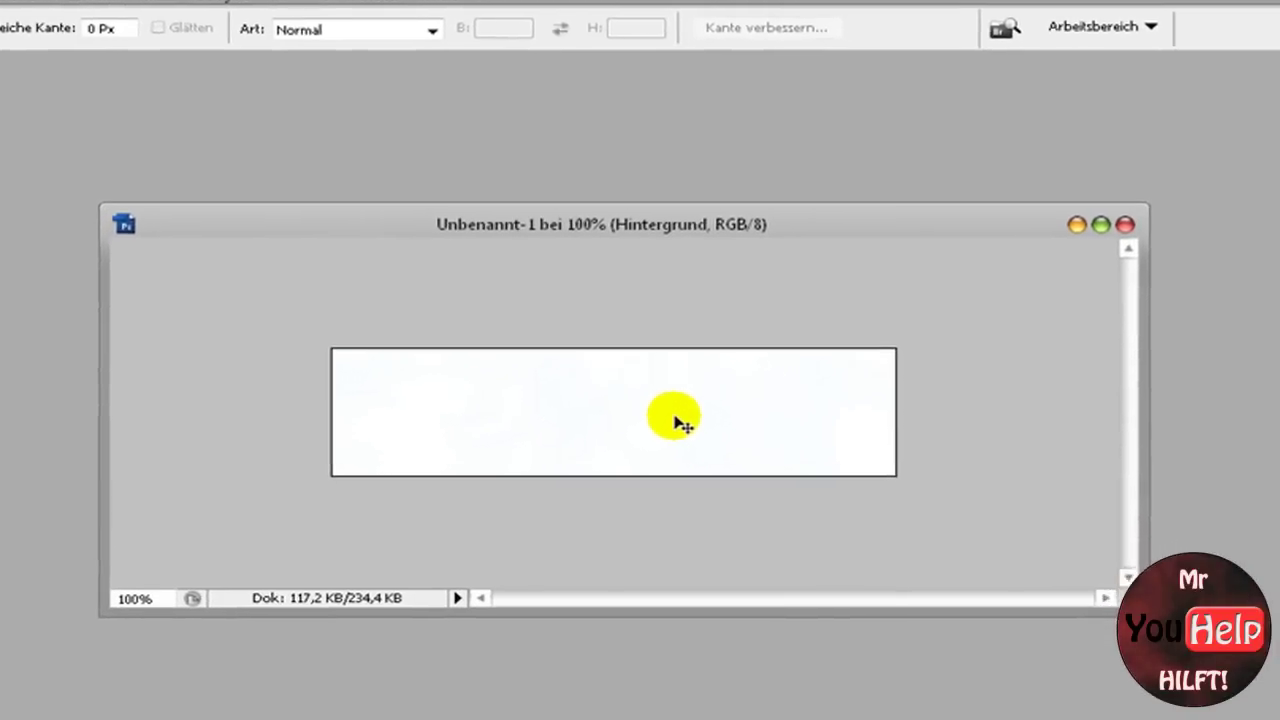
pyautogui.hotkey('ctrl', 'i')
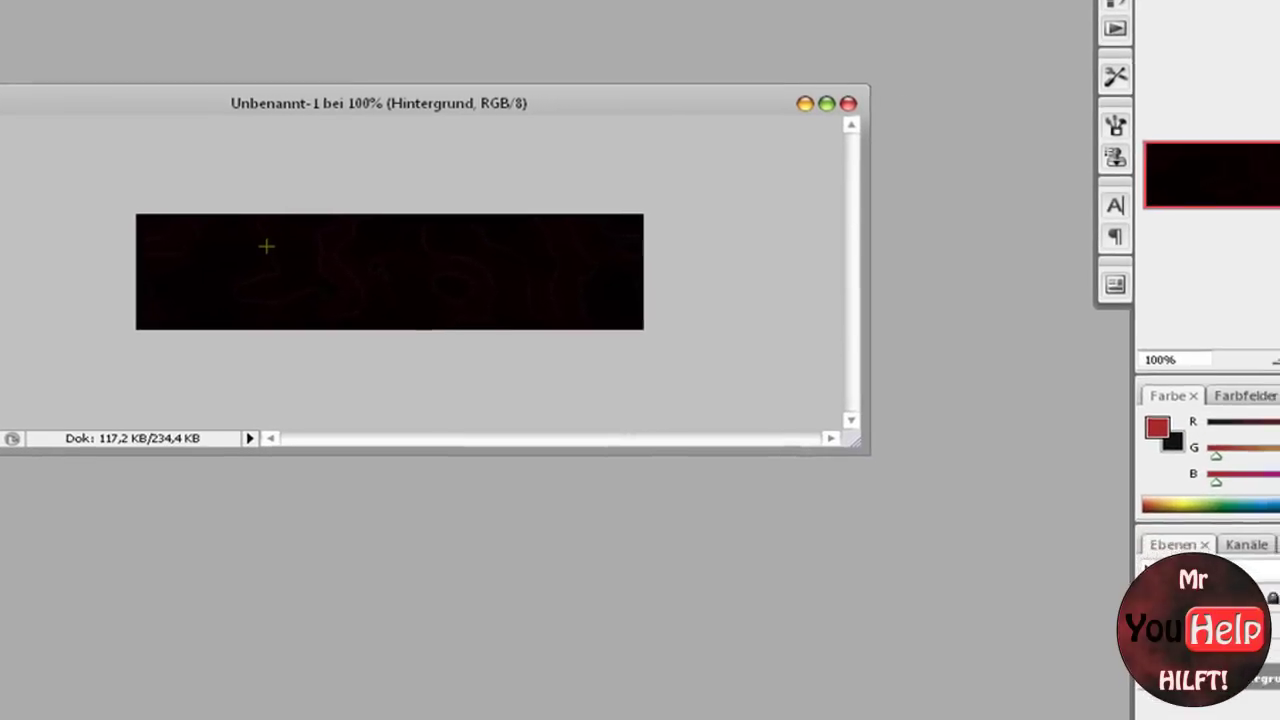
# Step: Colorize with Hue/Saturation: hue 142, saturation 100, brightness +2
pyautogui.hotkey('ctrl', 'u')
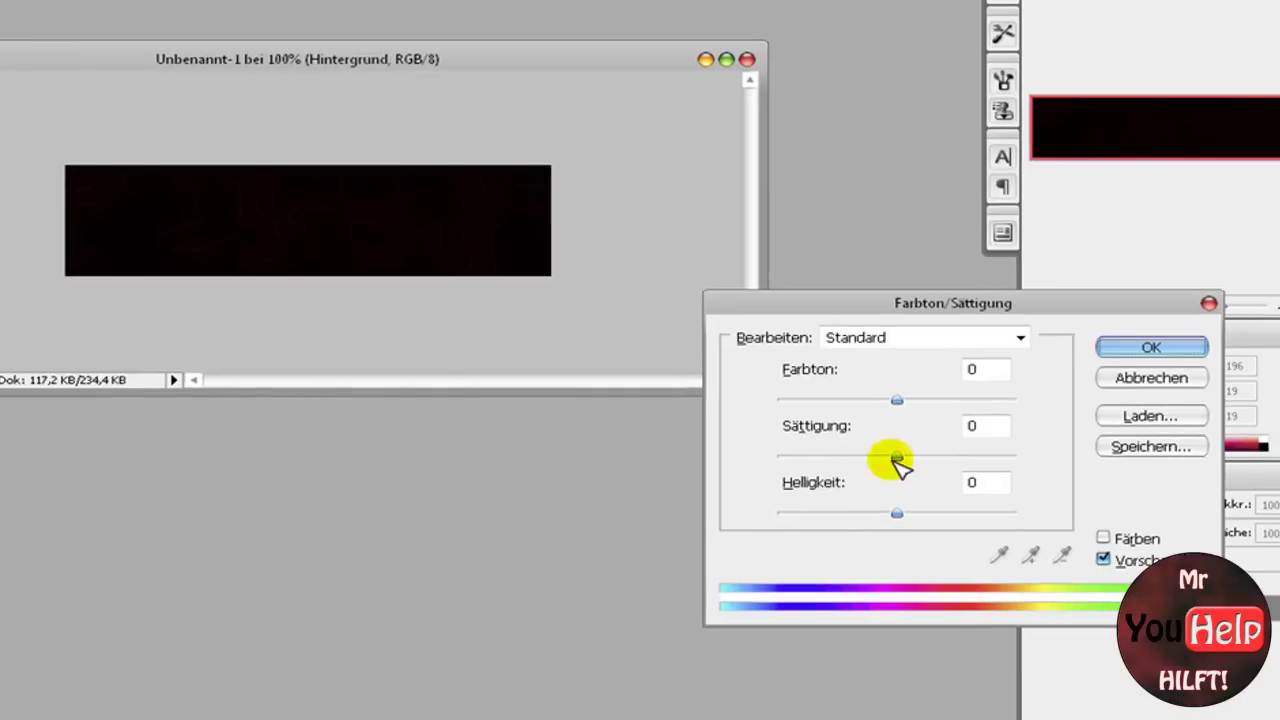
pyautogui.click(1103, 538)
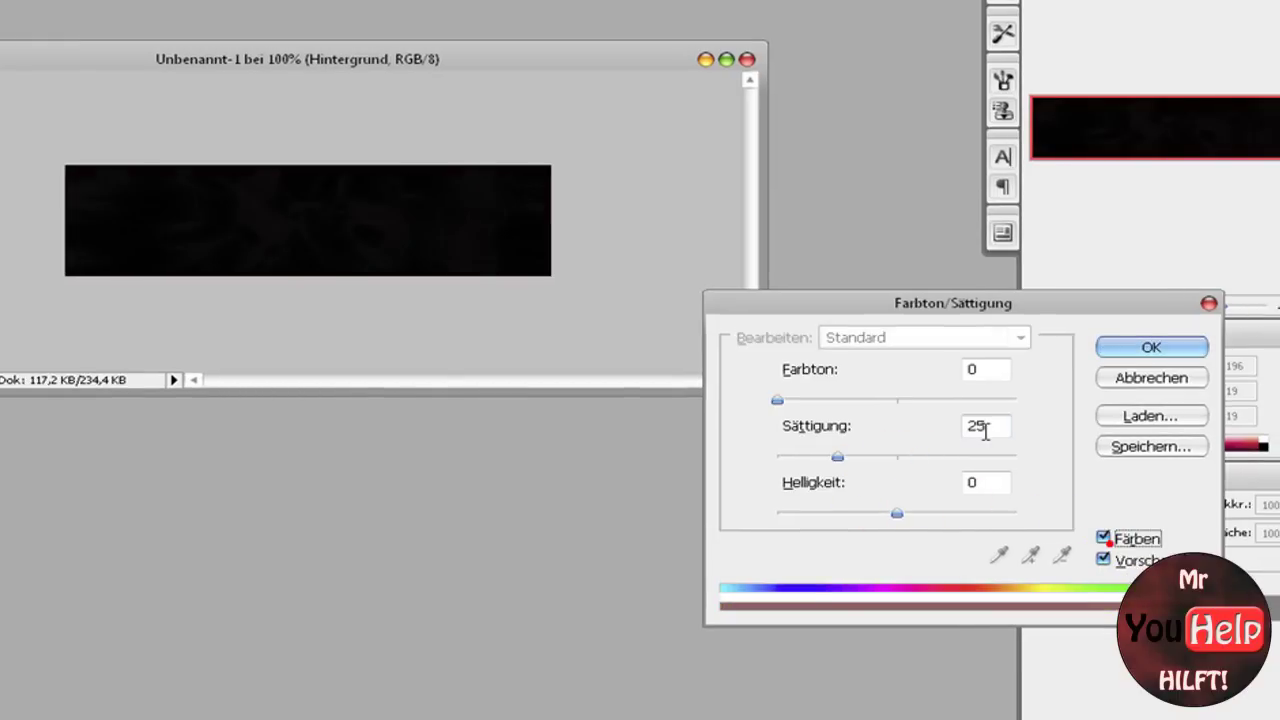
pyautogui.moveTo(838, 456); pyautogui.dragTo(927, 456)
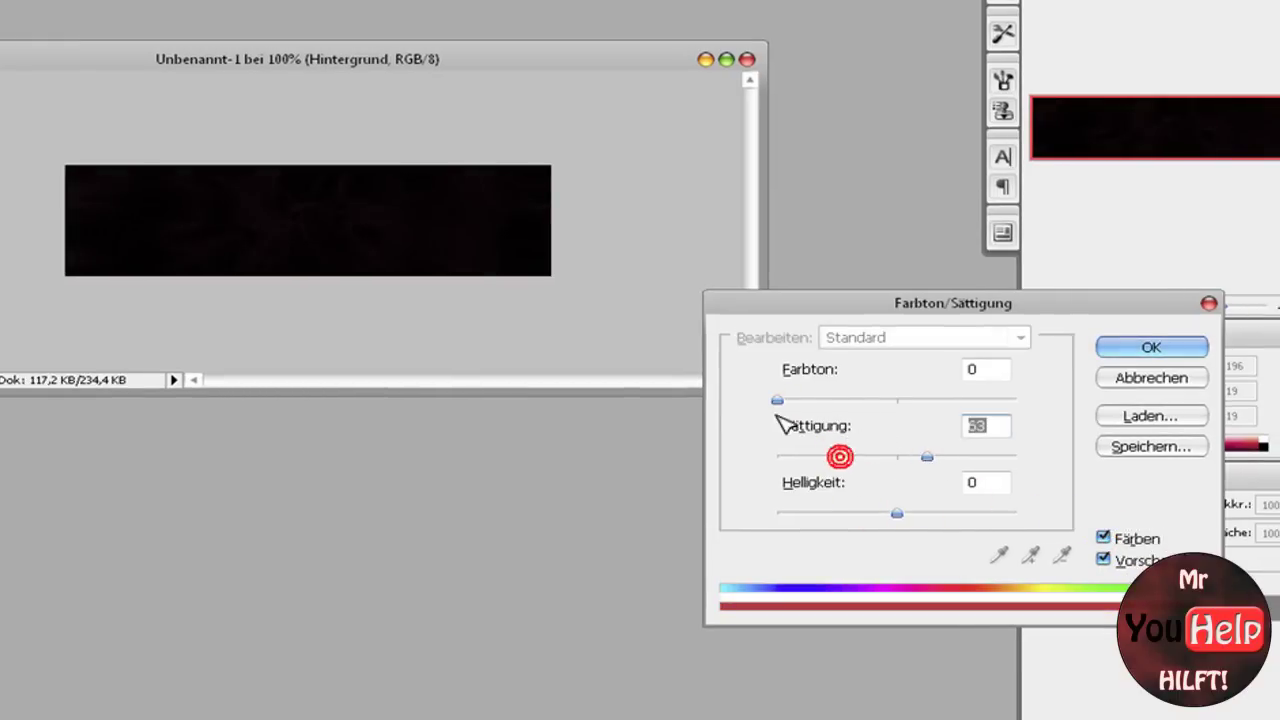
pyautogui.moveTo(778, 401); pyautogui.dragTo(877, 401)
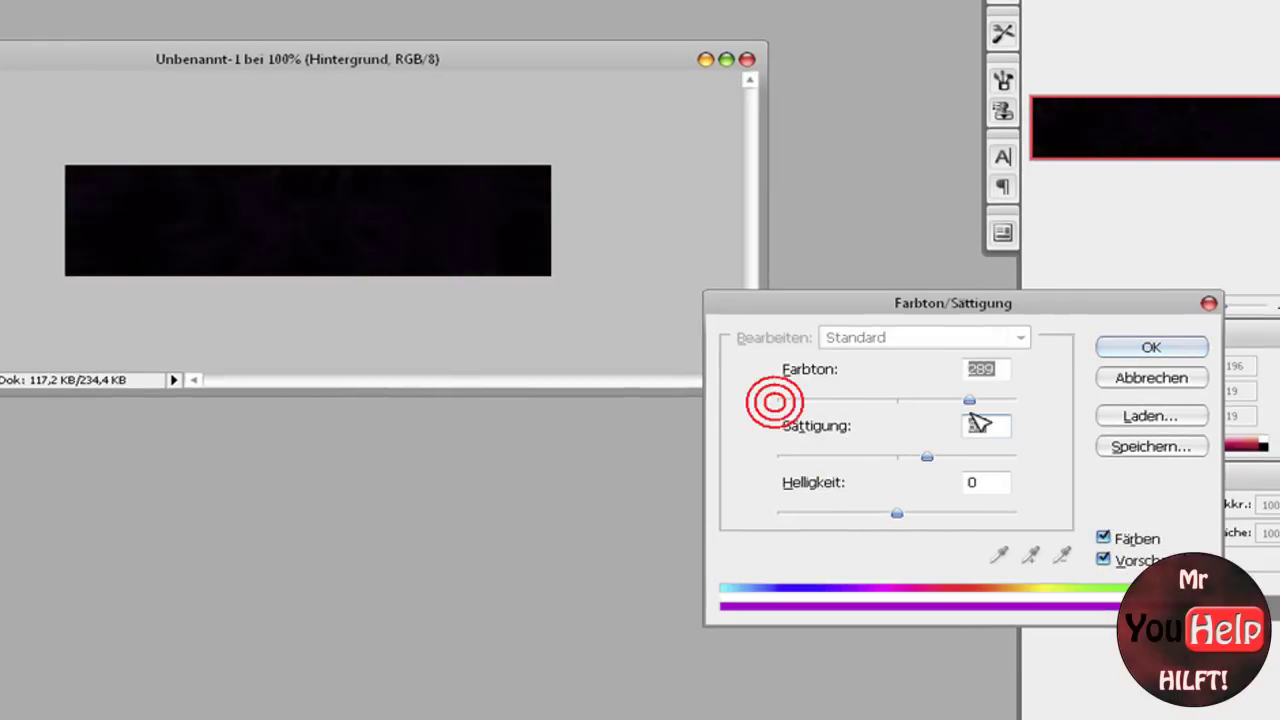
pyautogui.moveTo(927, 456); pyautogui.dragTo(1057, 462)
pyautogui.moveTo(913, 520)
pyautogui.mouseDown()
pyautogui.moveTo(937, 516)
pyautogui.moveTo(900, 516)
pyautogui.mouseUp()
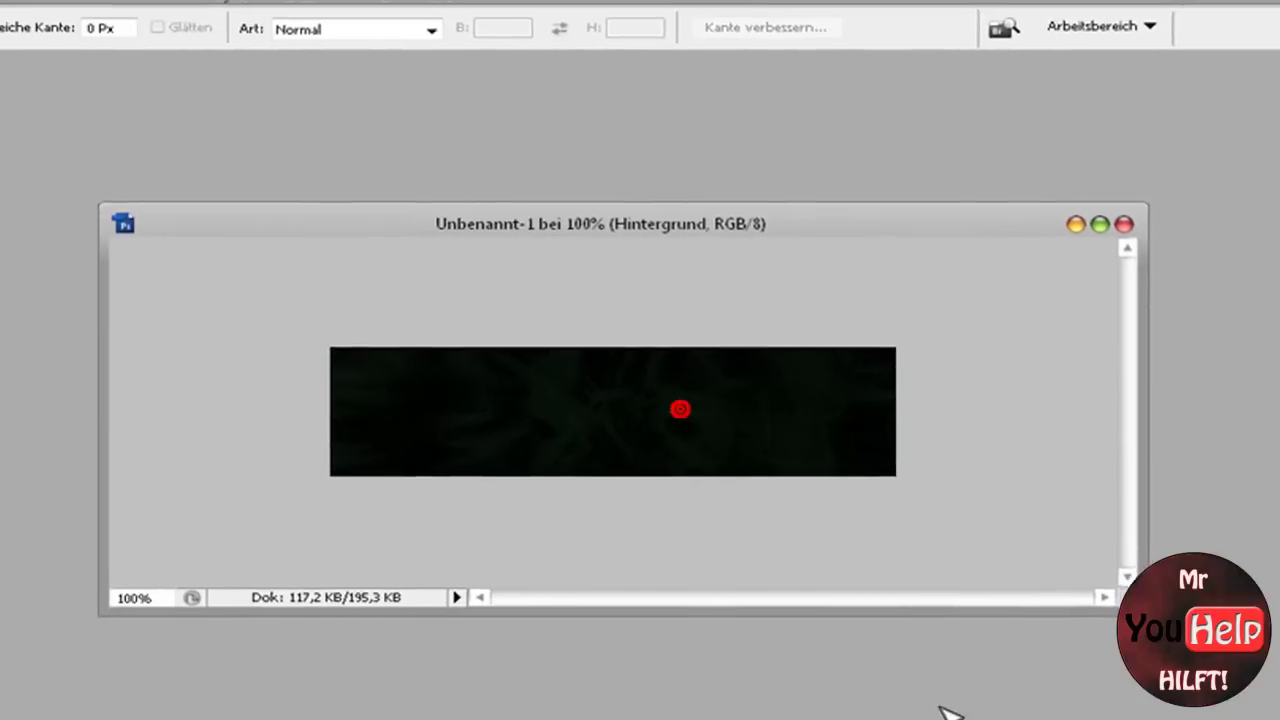
pyautogui.click(809, 521)
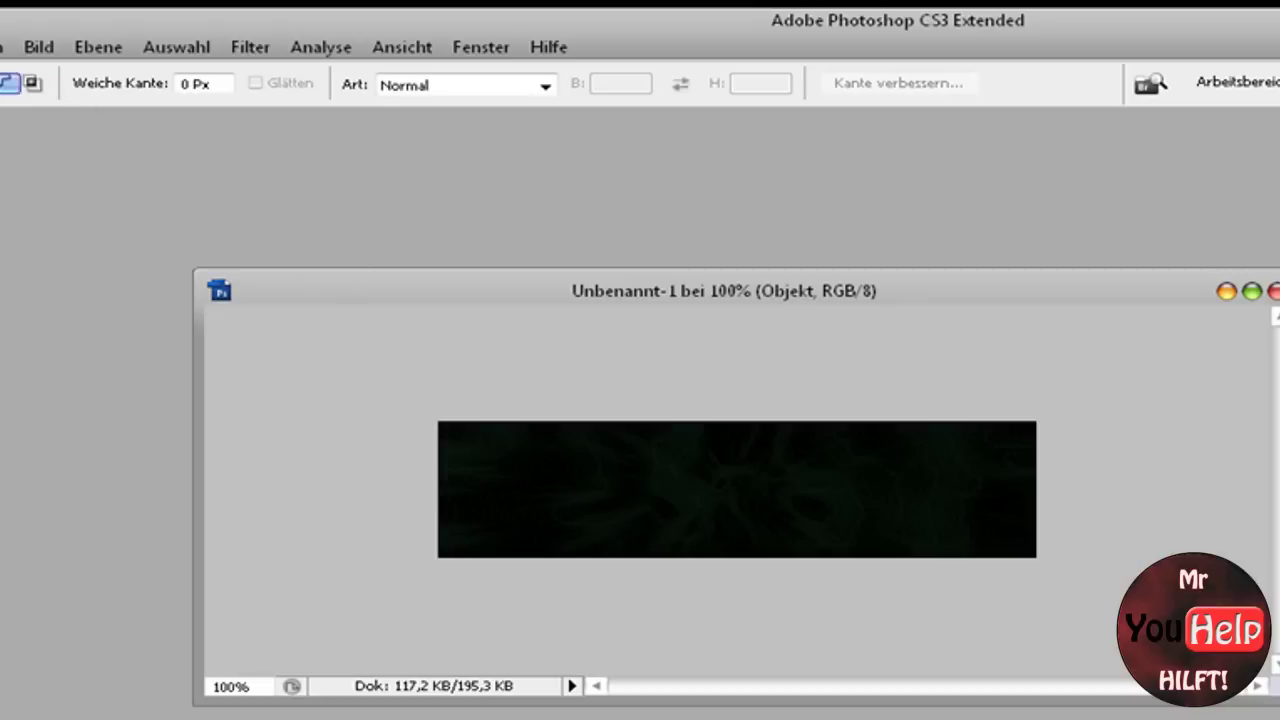
# Step: Open gallery_29288_12_153086.png from the Eigene Bilder Characters folder
pyautogui.click(5, 47)
pyautogui.click(20, 101)
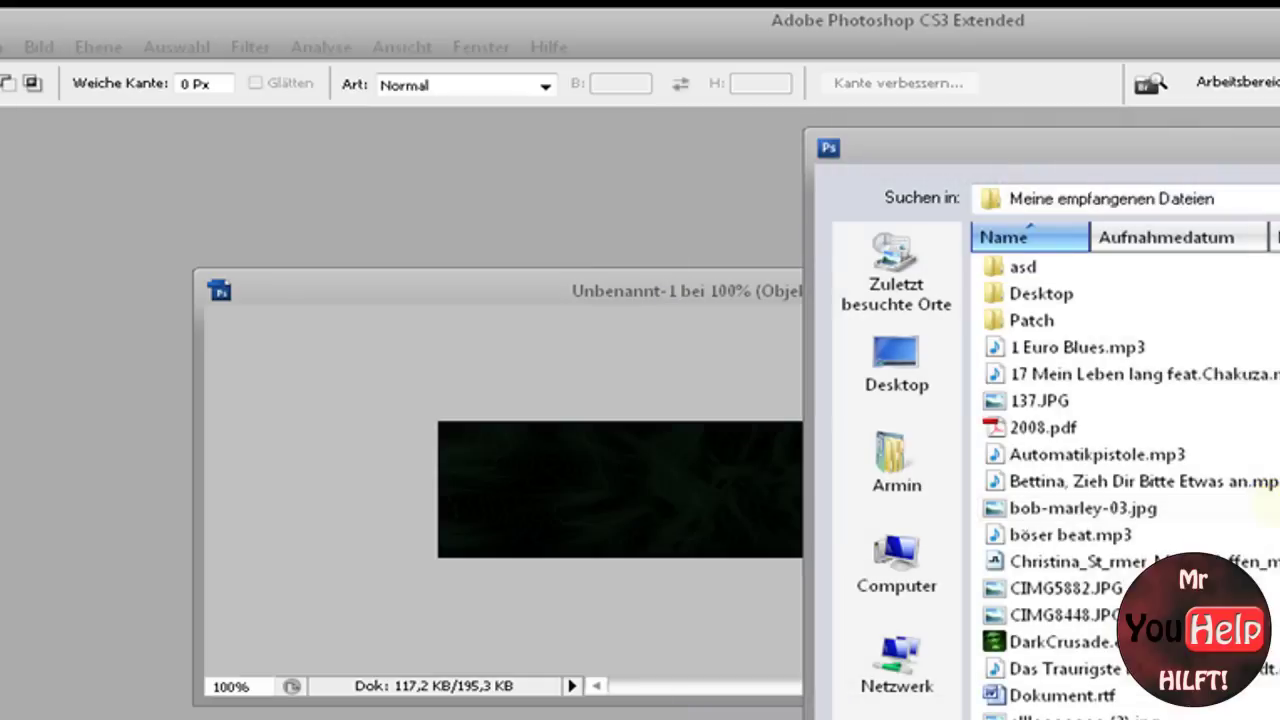
pyautogui.click(920, 566)
pyautogui.doubleClick(1014, 346)
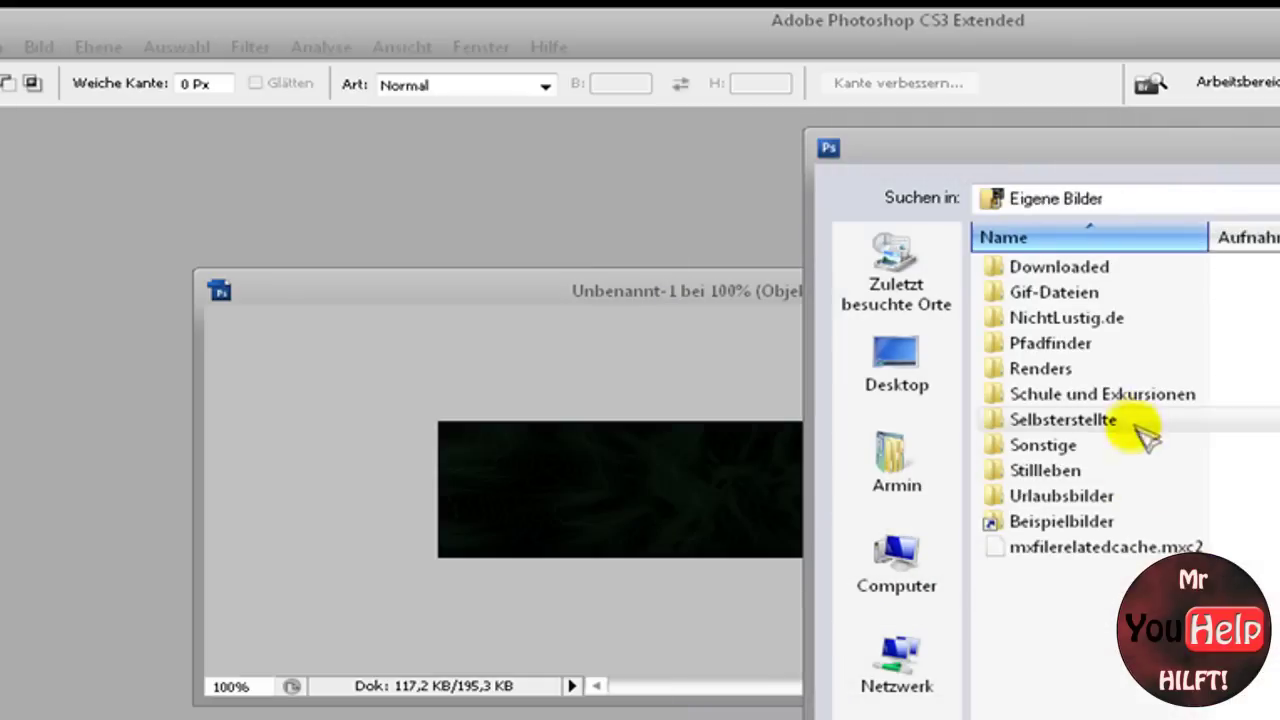
pyautogui.doubleClick(1050, 366)
pyautogui.doubleClick(1225, 290)
pyautogui.scroll(-5, 1120, 450)
pyautogui.doubleClick(1075, 590)
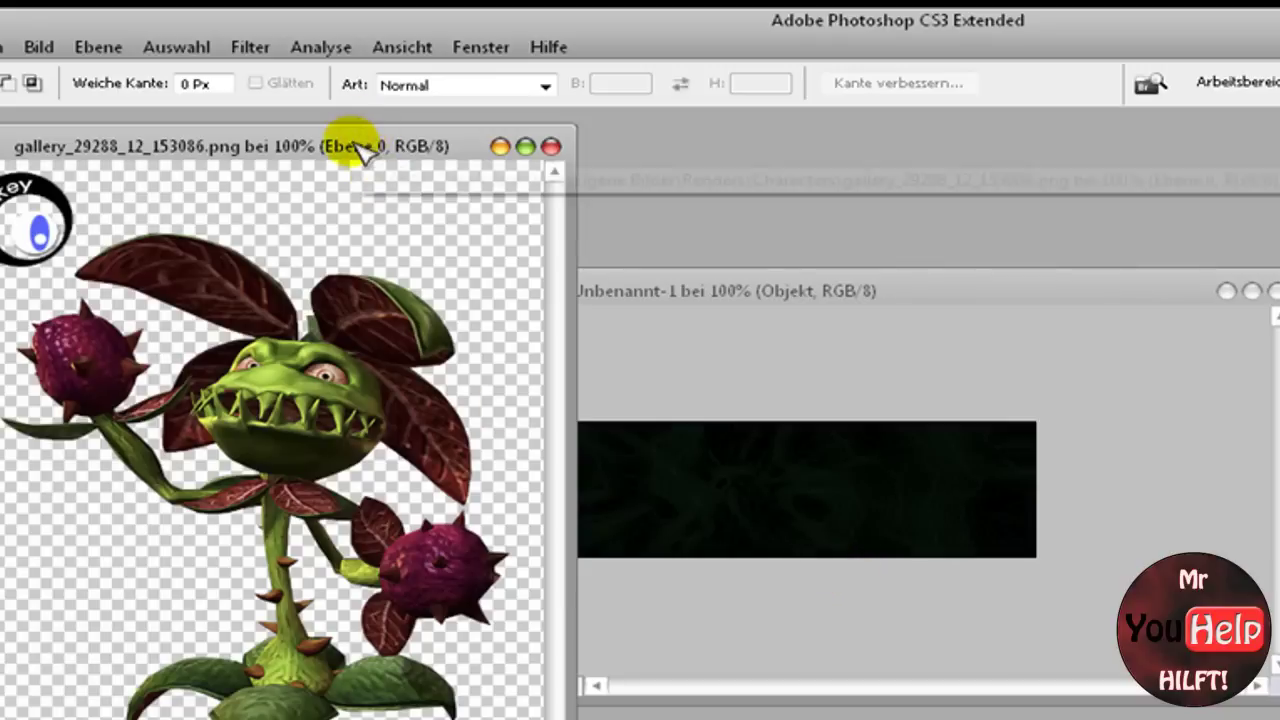
# Step: Move the plant image window over the banner and delete the top-left watermark logo
pyautogui.moveTo(385, 160); pyautogui.dragTo(647, 355)
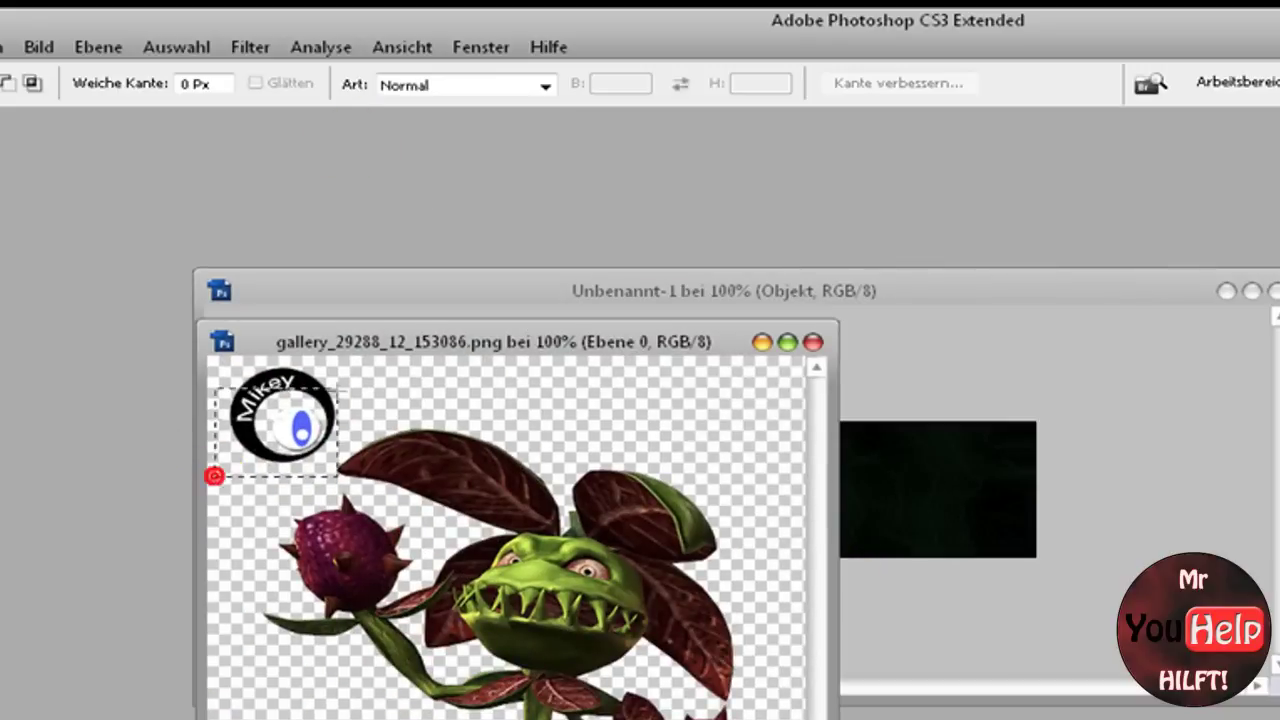
pyautogui.moveTo(218, 478); pyautogui.dragTo(331, 343)
pyautogui.press('Delete')
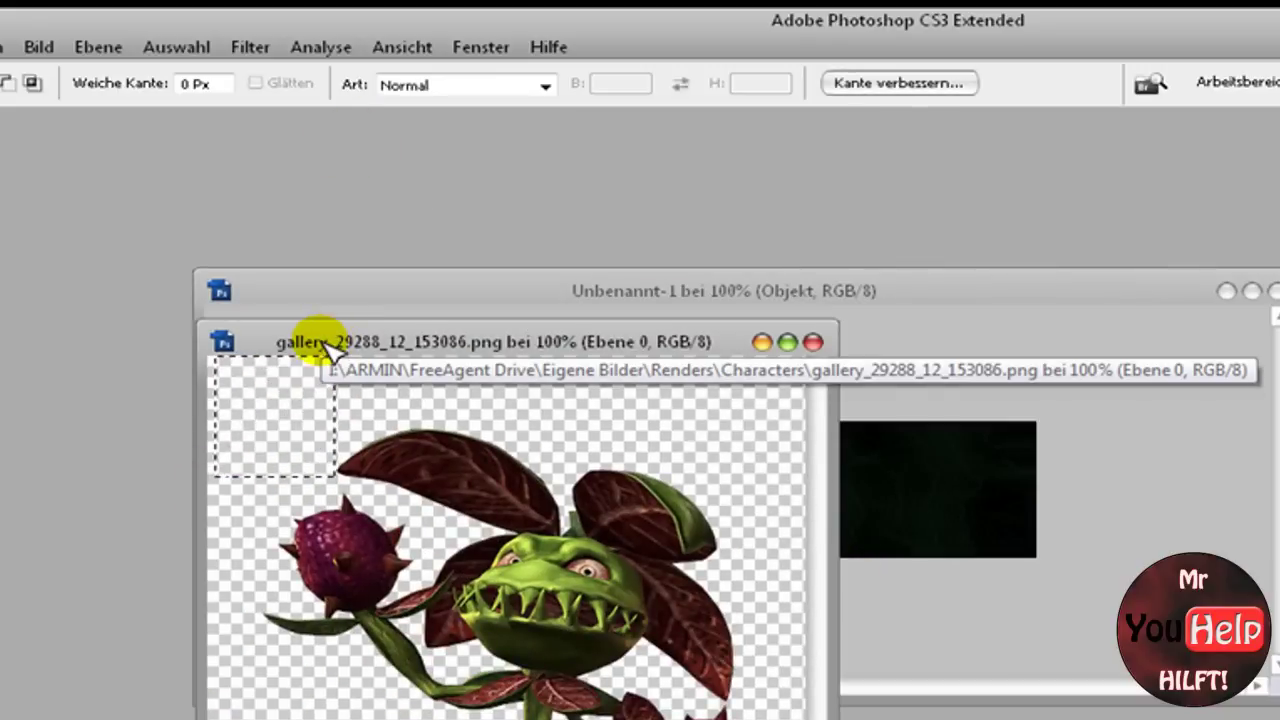
# Step: Magic-wand select the transparent area around the plant character
pyautogui.click(585, 503)
pyautogui.moveTo(290, 449); pyautogui.dragTo(326, 406)
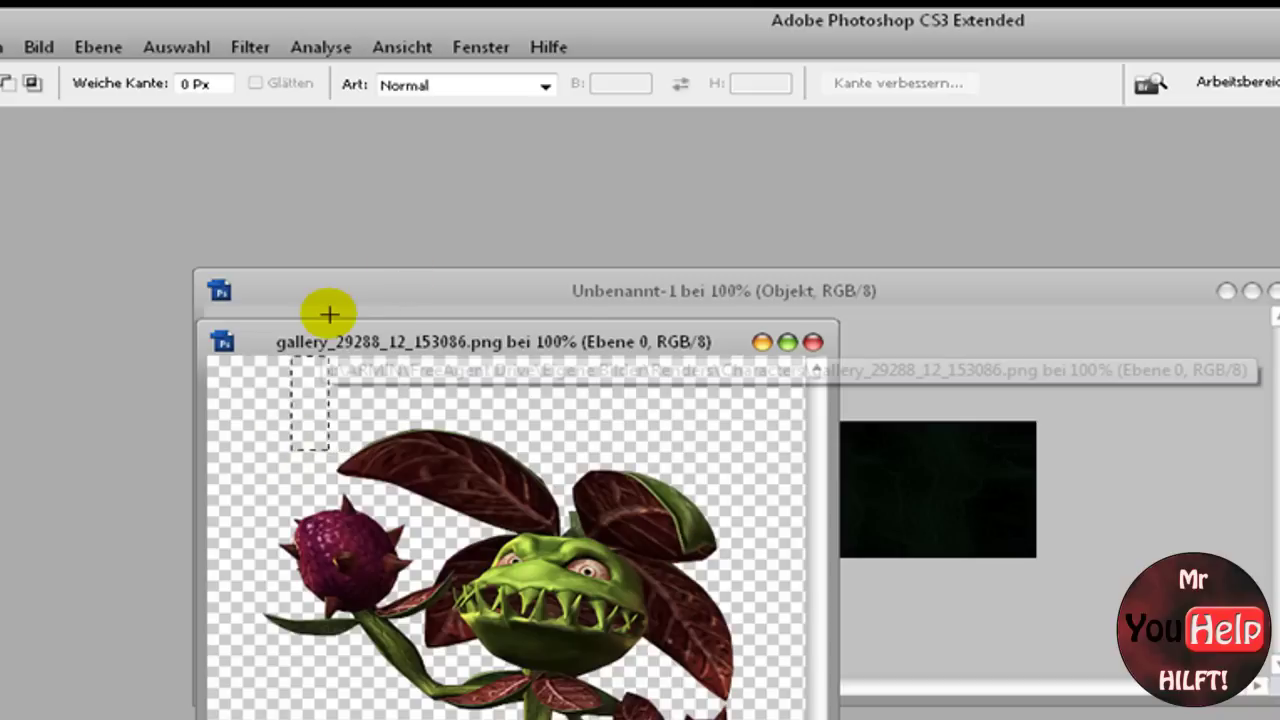
pyautogui.moveTo(292, 450); pyautogui.dragTo(360, 356)
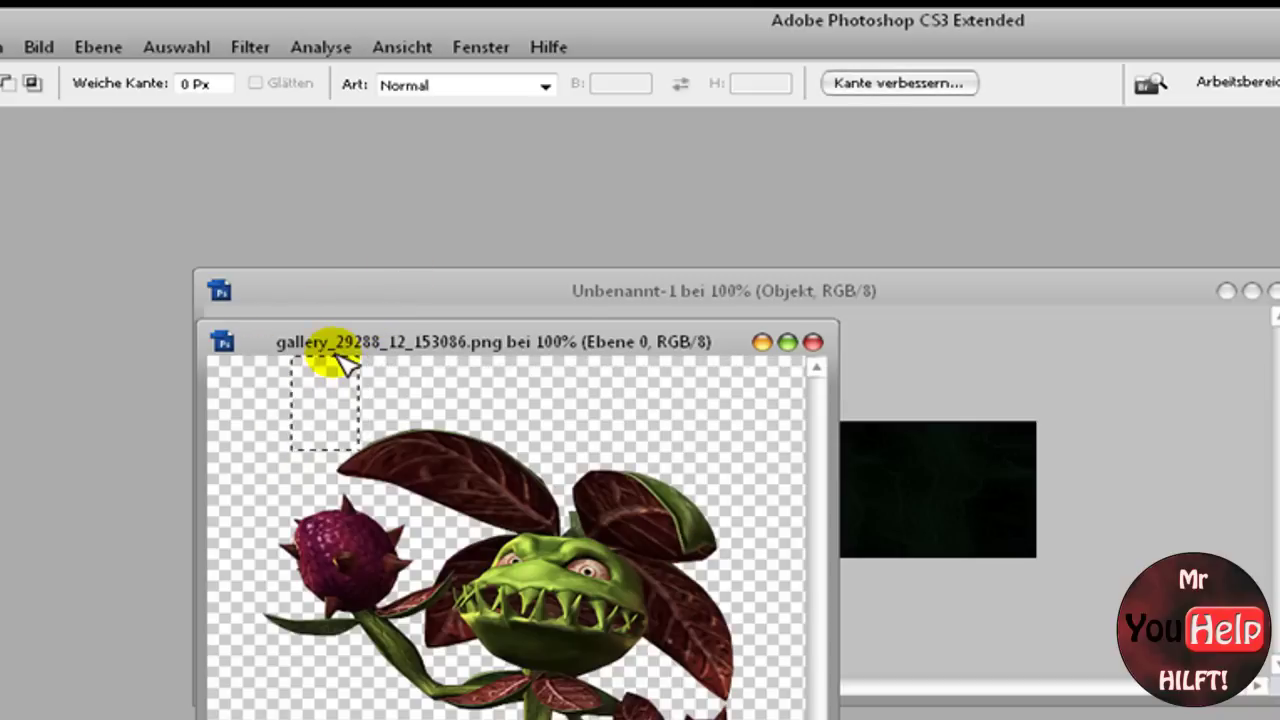
pyautogui.click(534, 443)
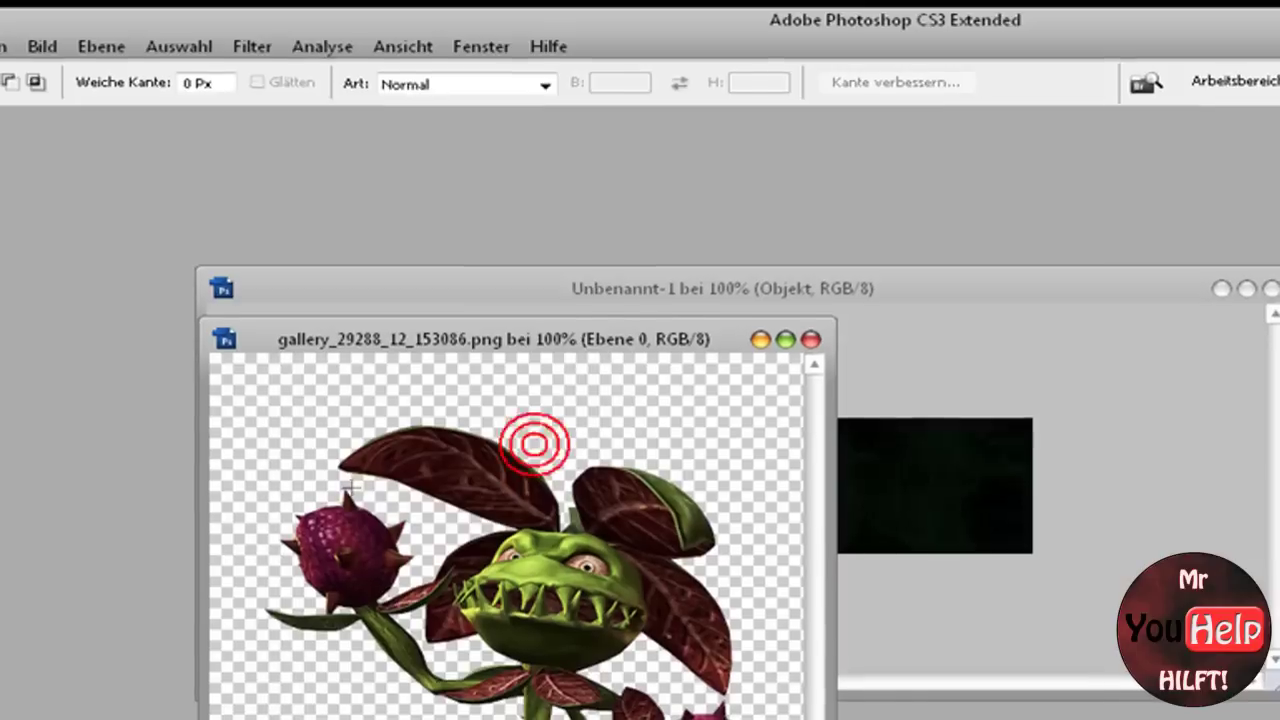
pyautogui.press('w')
pyautogui.click(280, 406)
pyautogui.click(457, 603)
# Step: Adjust the selection via the context menu and drag the plant into the banner document
pyautogui.rightClick(430, 662)
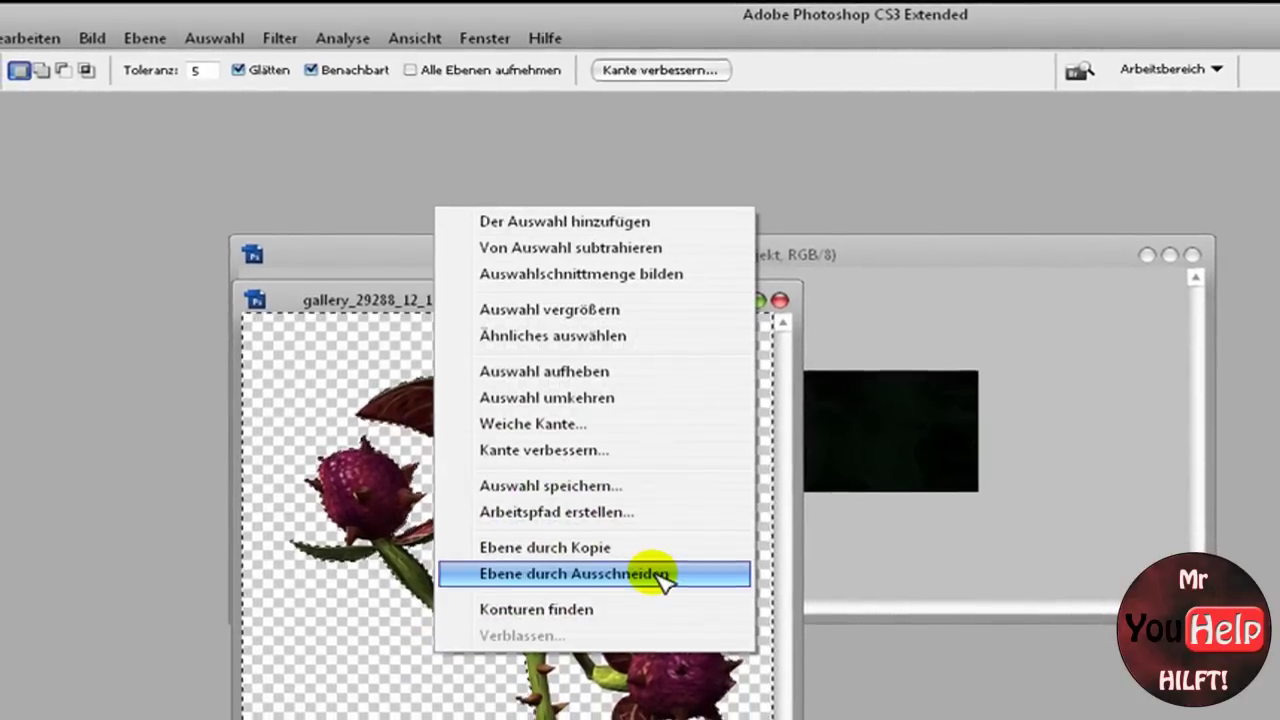
pyautogui.click(543, 8)
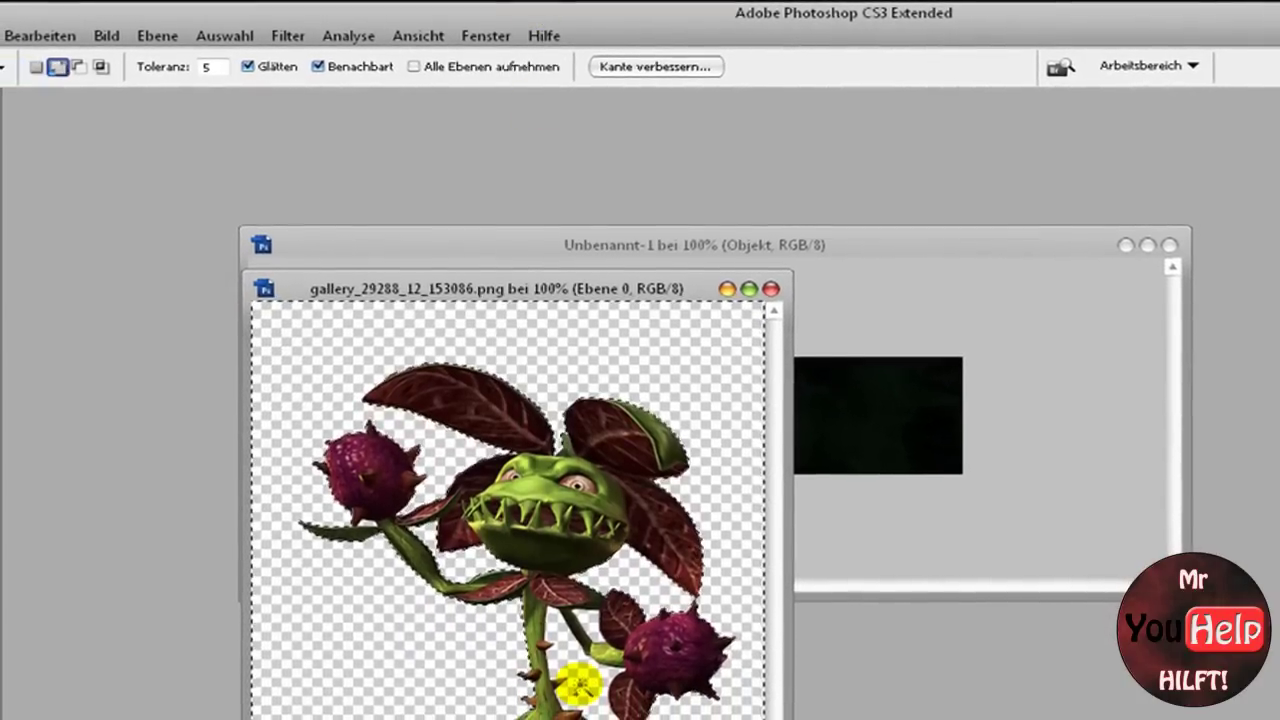
pyautogui.rightClick(364, 612)
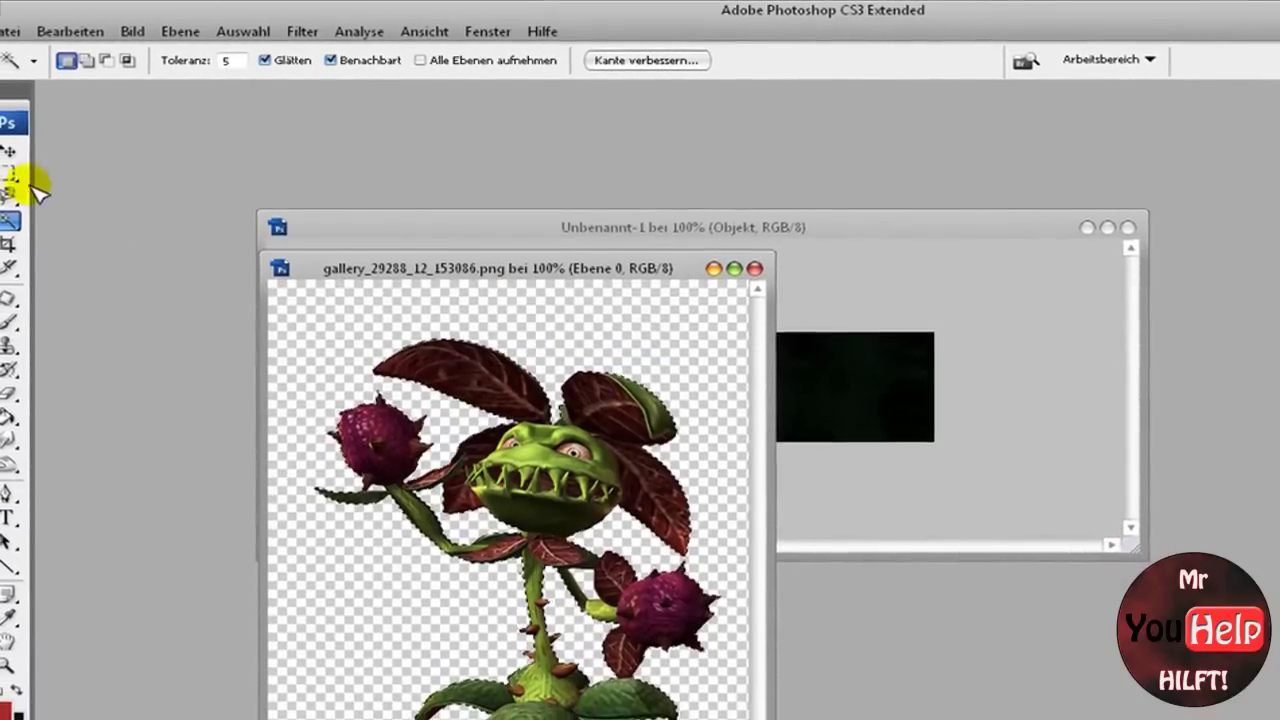
pyautogui.click(18, 145)
pyautogui.moveTo(574, 523); pyautogui.dragTo(846, 402)
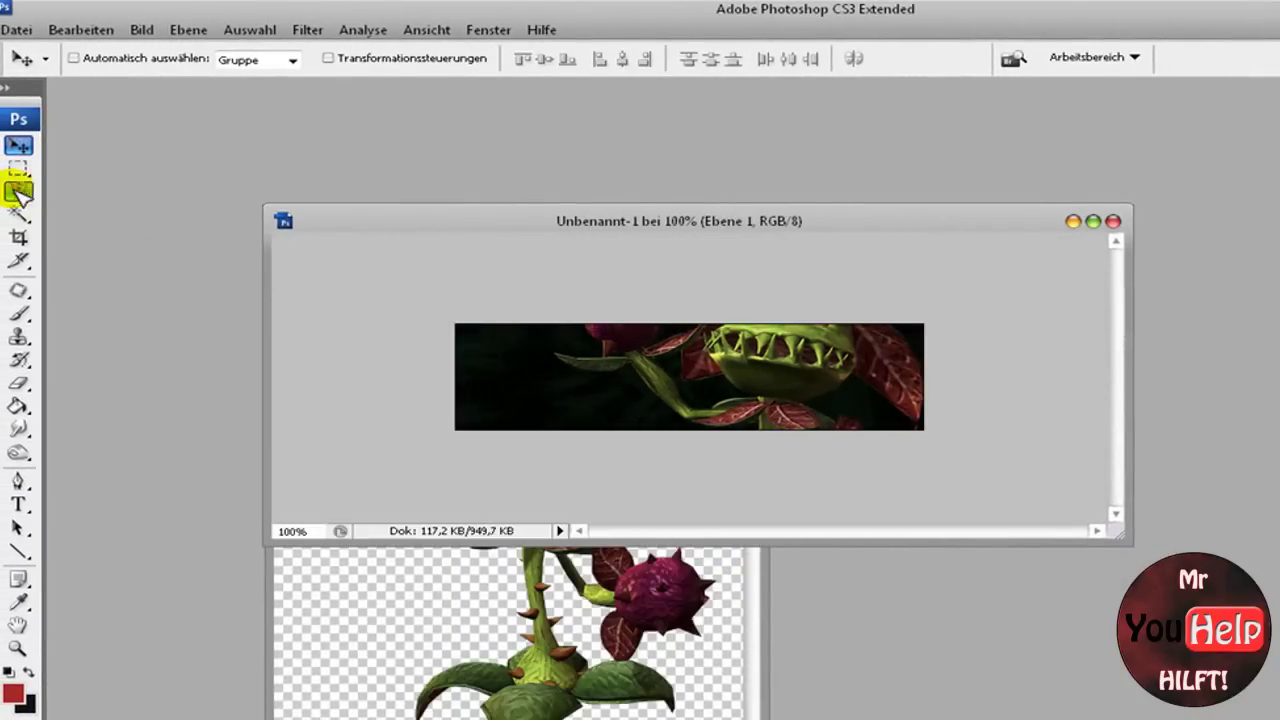
pyautogui.click(18, 168)
# Step: Free-transform the plant layer, shrinking it down and moving it toward the banner's right end
pyautogui.moveTo(1117, 532); pyautogui.dragTo(1123, 540)
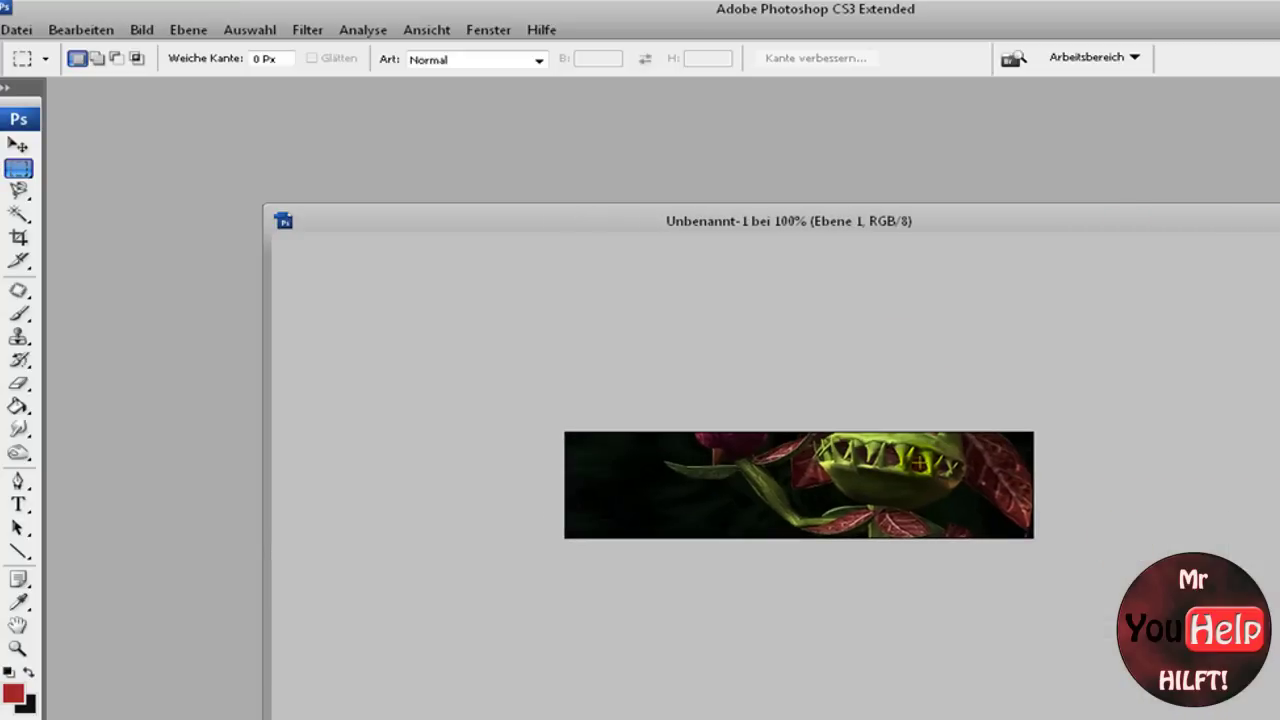
pyautogui.rightClick(918, 463)
pyautogui.click(1000, 649)
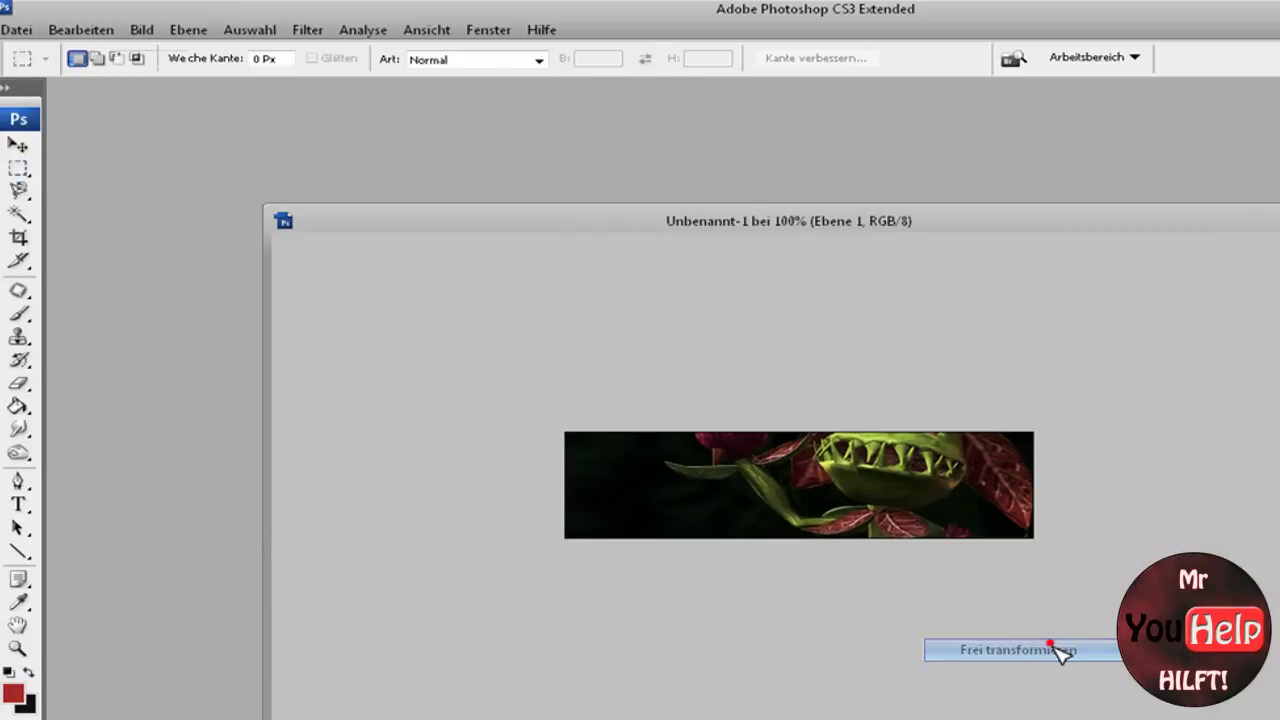
pyautogui.moveTo(720, 353); pyautogui.dragTo(750, 353)
pyautogui.moveTo(695, 315); pyautogui.dragTo(892, 534)
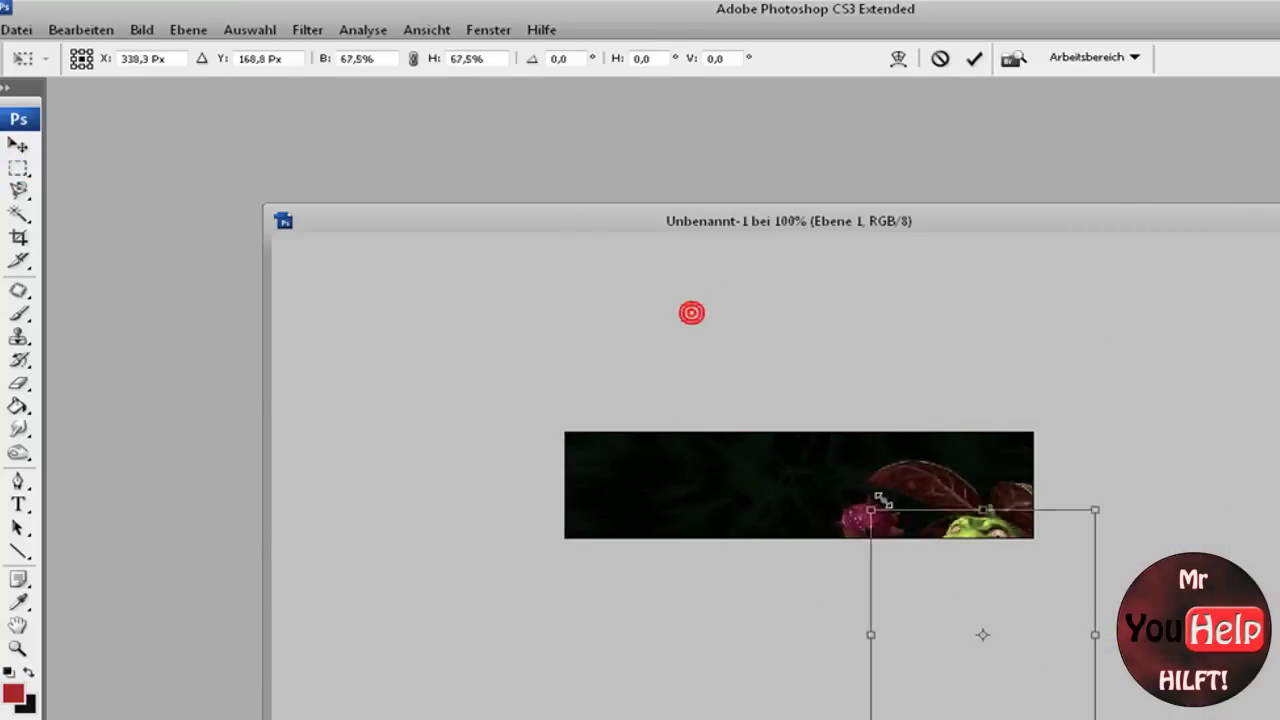
pyautogui.moveTo(966, 600); pyautogui.dragTo(918, 457)
pyautogui.moveTo(847, 403); pyautogui.dragTo(888, 464)
pyautogui.moveTo(931, 530); pyautogui.dragTo(918, 474)
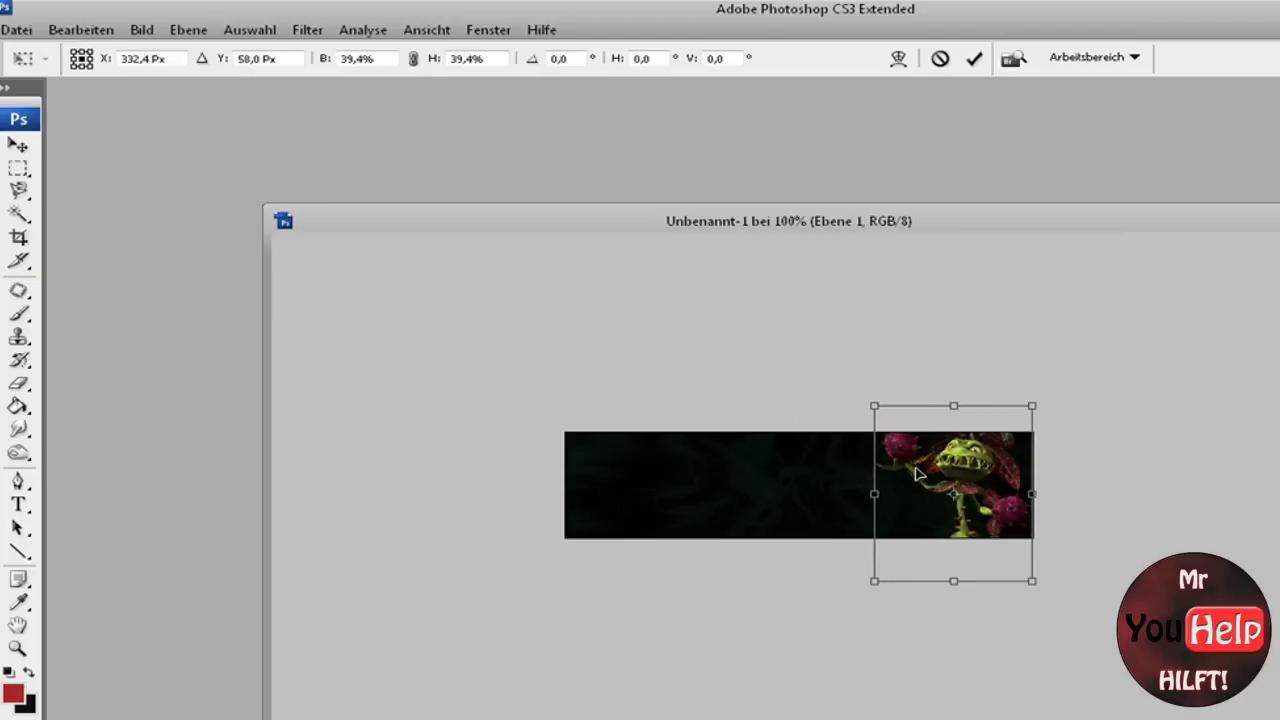
pyautogui.moveTo(871, 406); pyautogui.dragTo(907, 424)
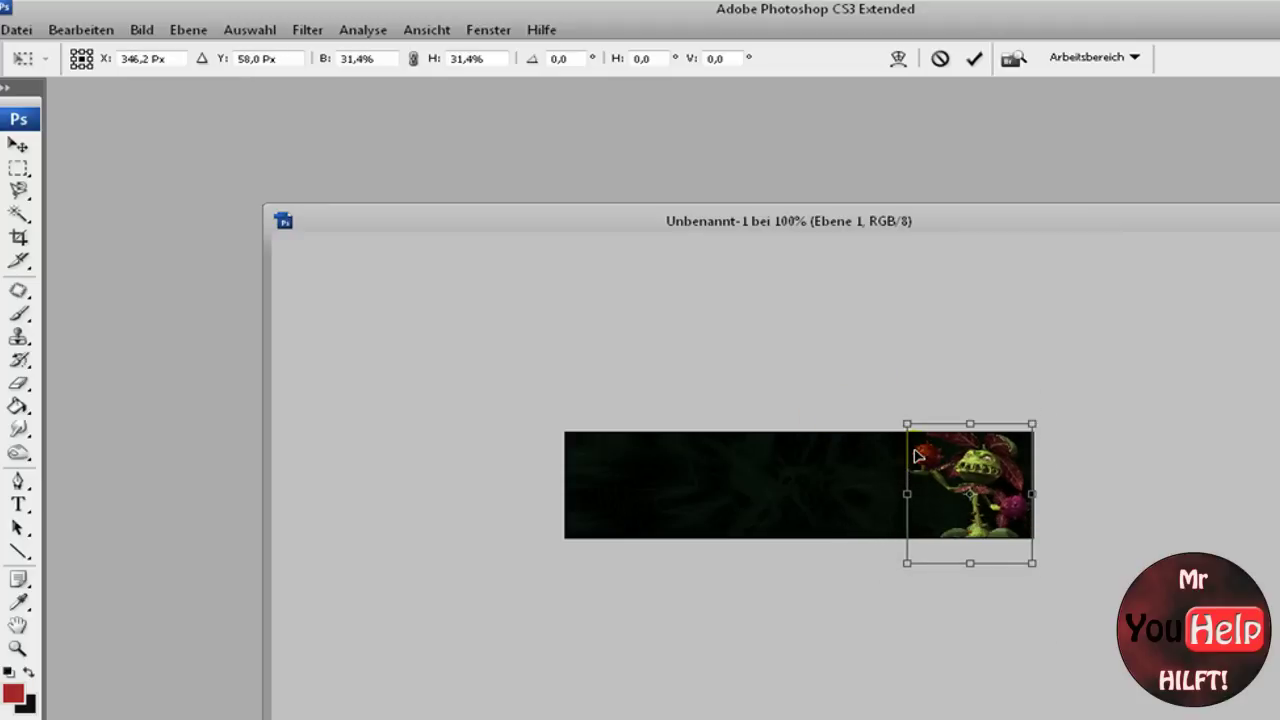
# Step: Enlarge the plant to 49.9% at the banner's right end and apply the transform
pyautogui.click(16, 236)
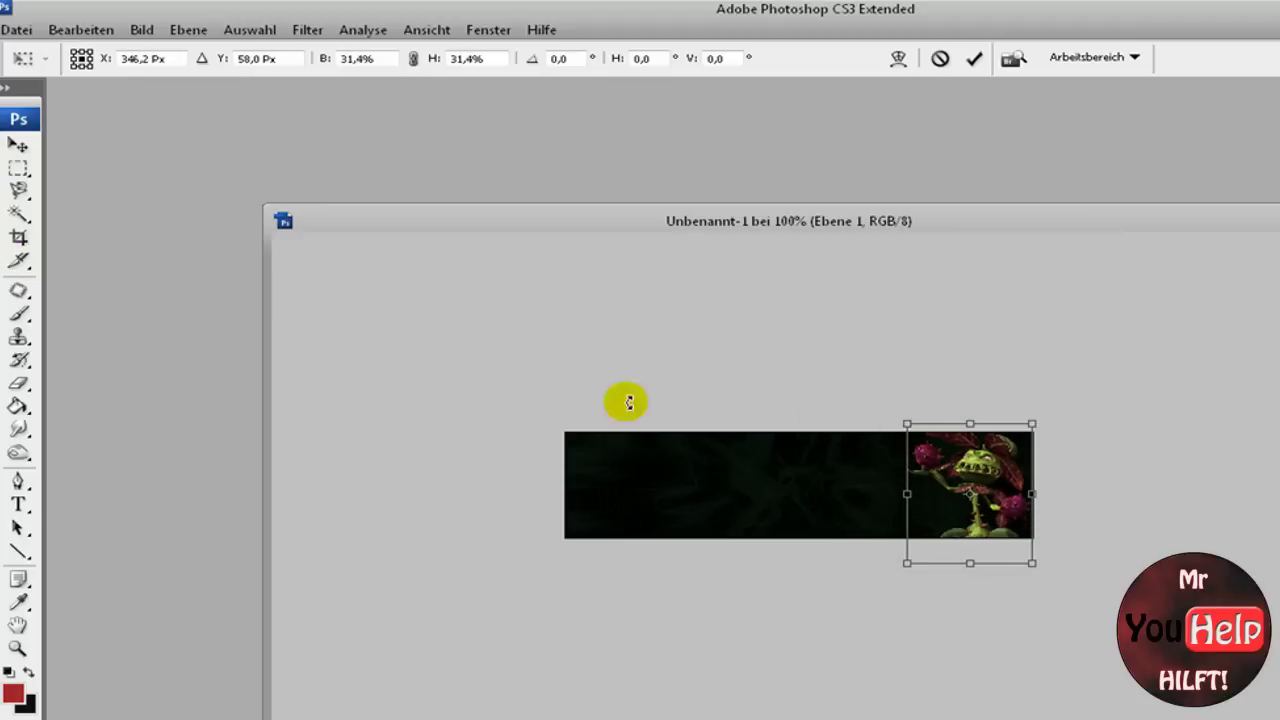
pyautogui.moveTo(905, 418); pyautogui.dragTo(789, 369)
pyautogui.moveTo(886, 467); pyautogui.dragTo(895, 551)
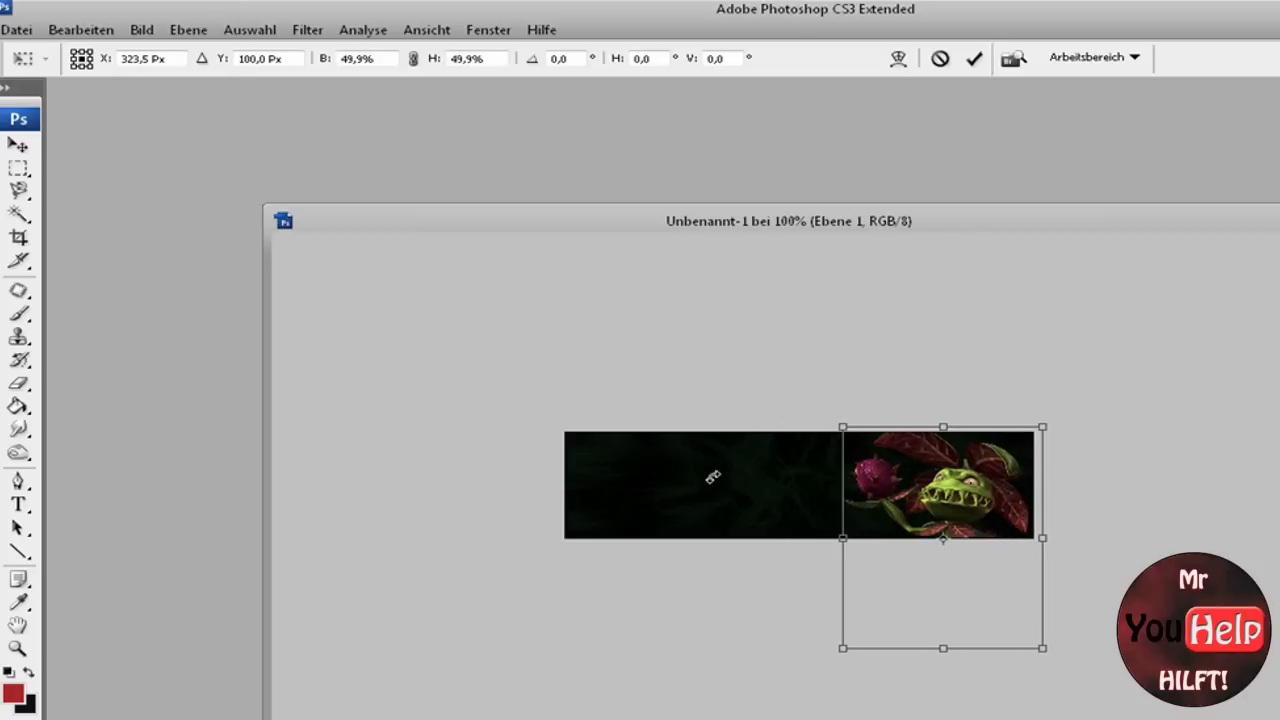
pyautogui.click(18, 168)
pyautogui.click(823, 346)
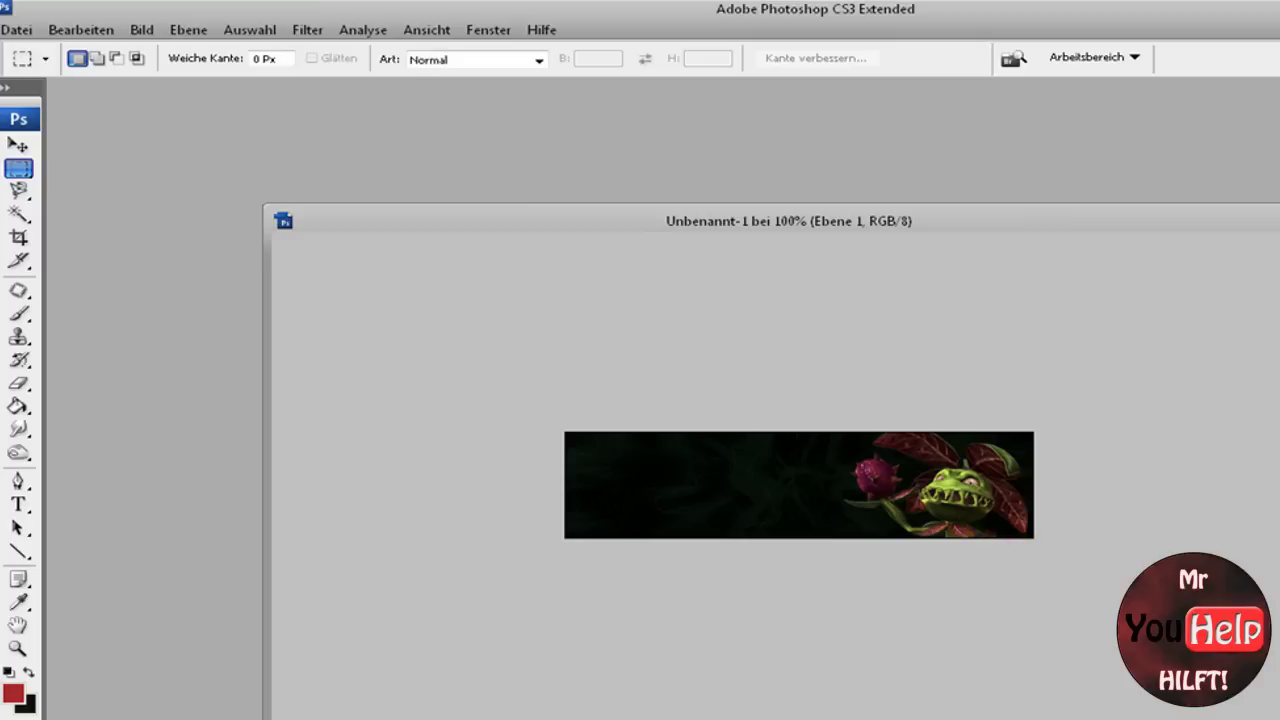
# Step: Delete the Objekt layer and confirm with Ja
pyautogui.rightClick(1176, 264)
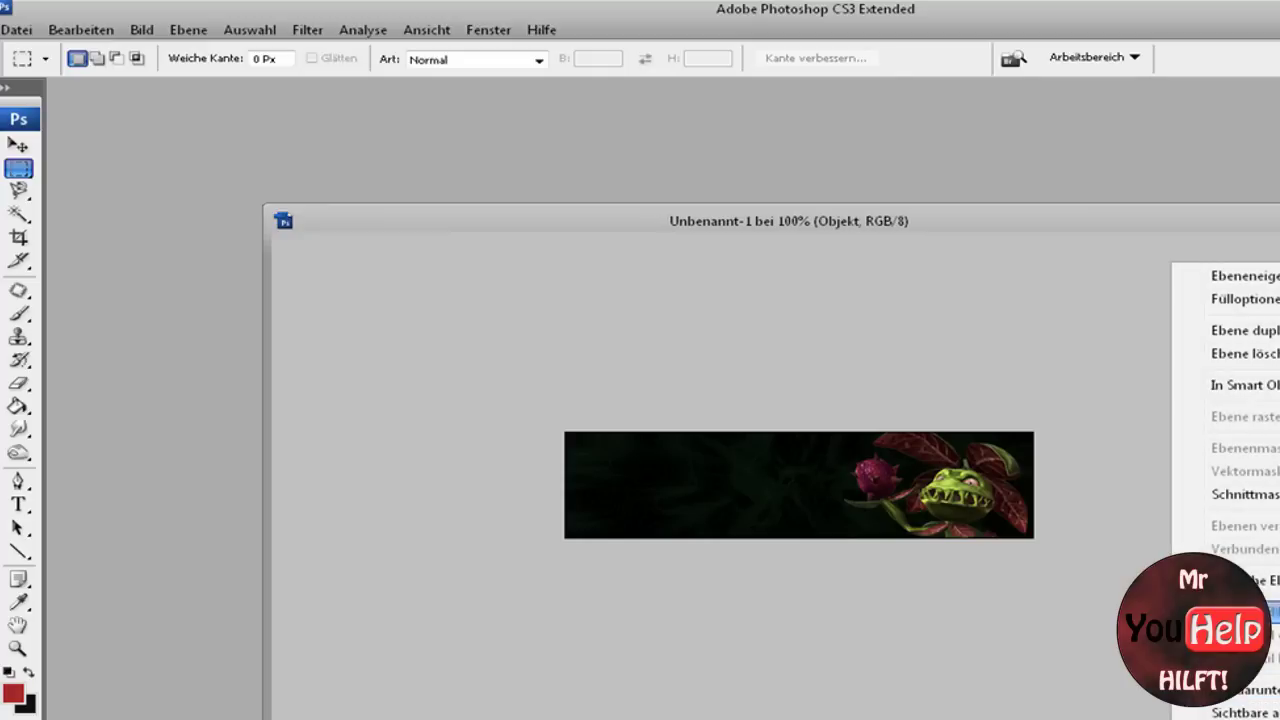
pyautogui.click(1235, 353)
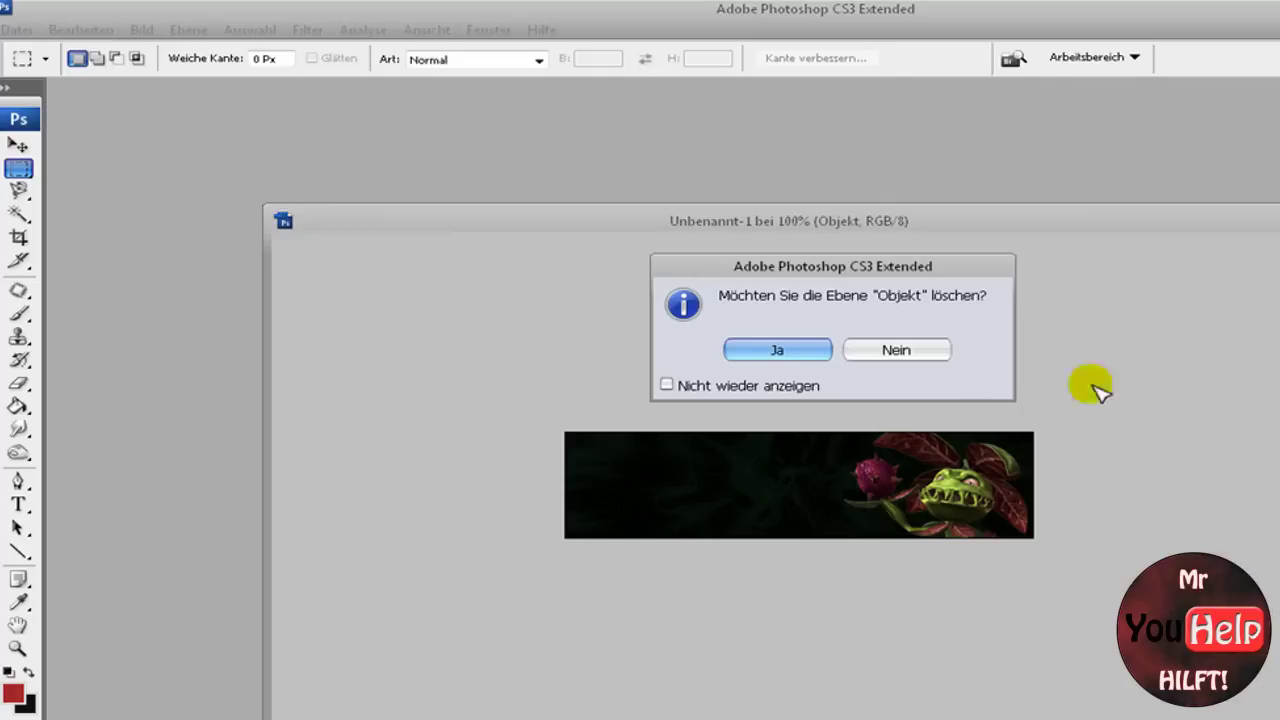
pyautogui.click(800, 342)
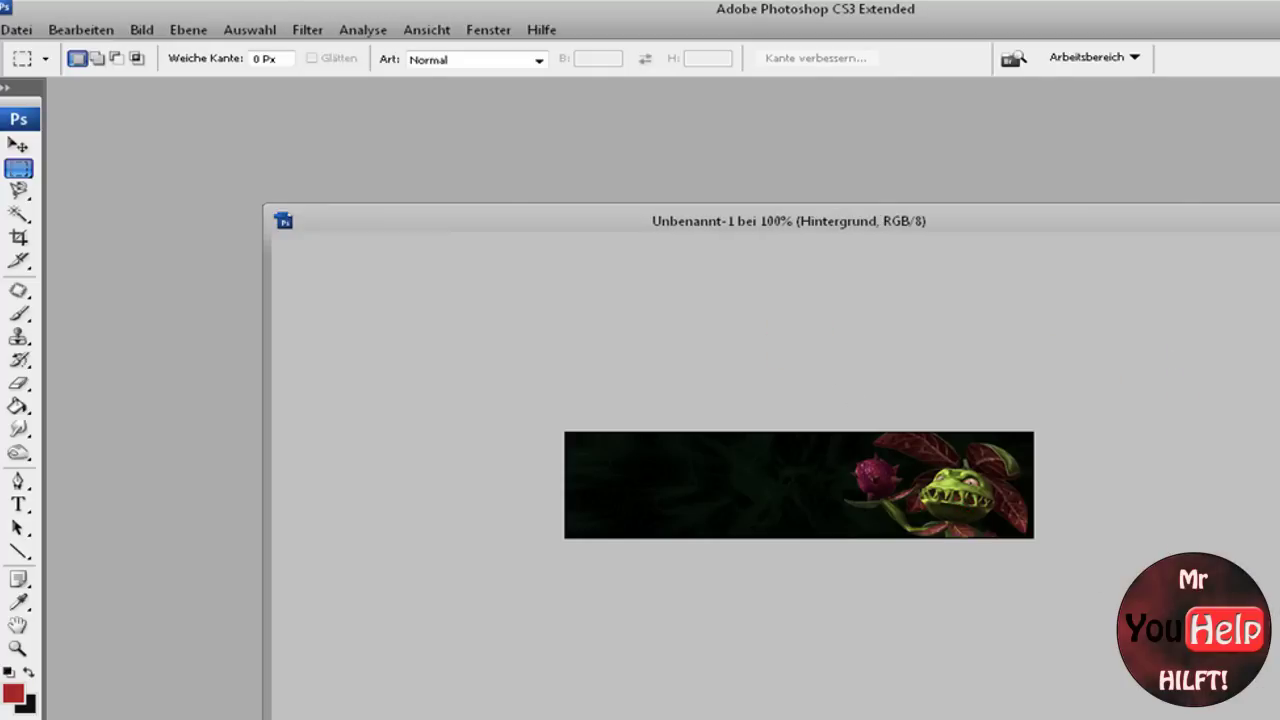
# Step: Add a Schein nach außen outer glow style to the Ebene 1 plant layer
pyautogui.doubleClick(1270, 420)
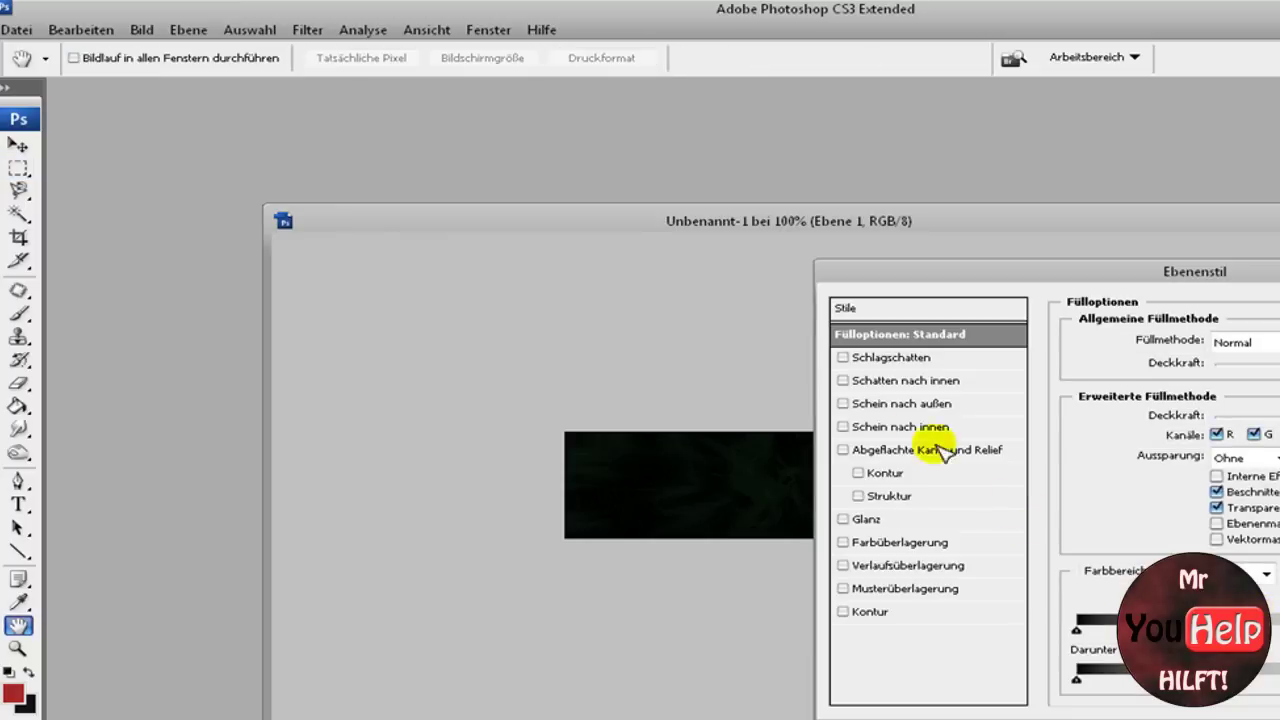
pyautogui.click(884, 403)
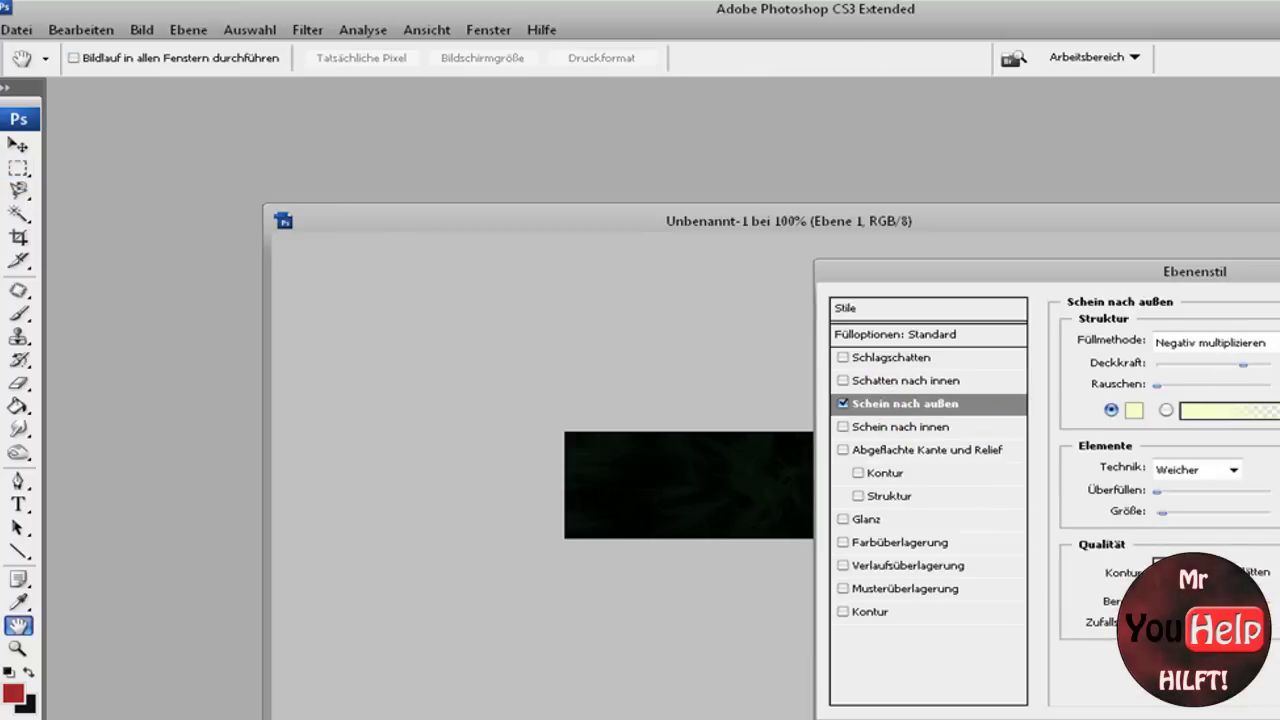
pyautogui.press('Return')
pyautogui.press('m')
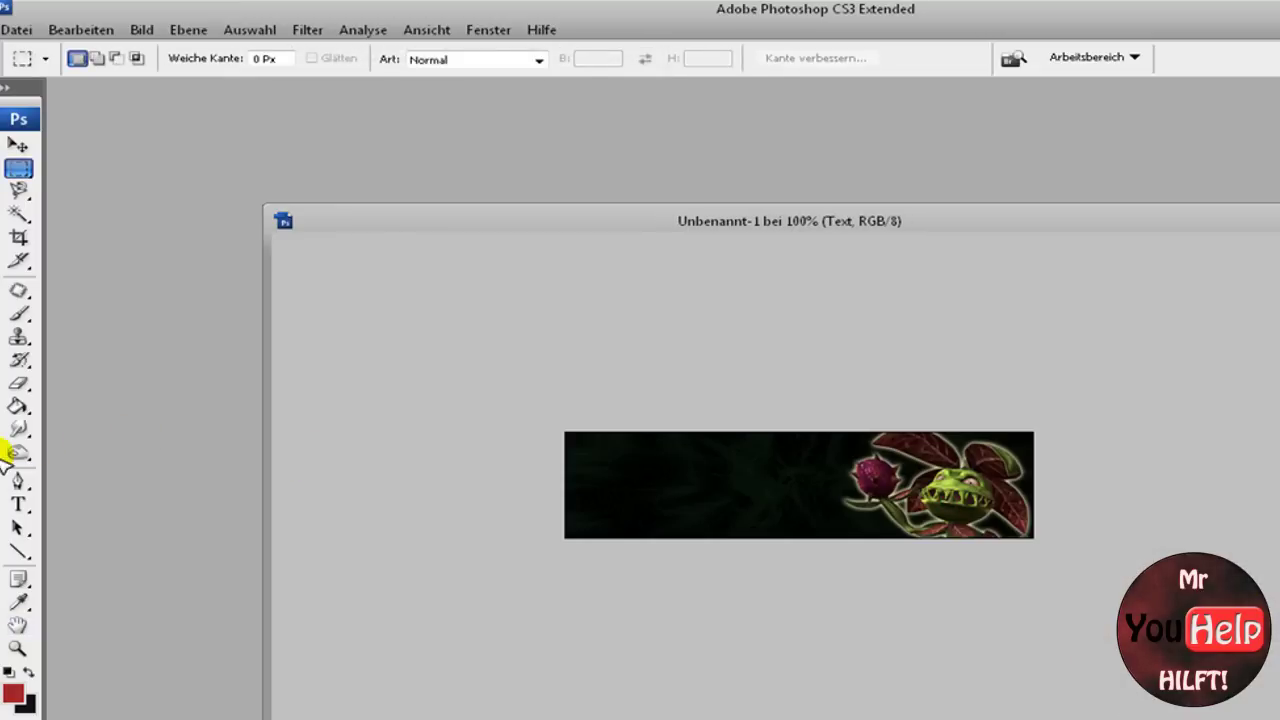
pyautogui.click(18, 504)
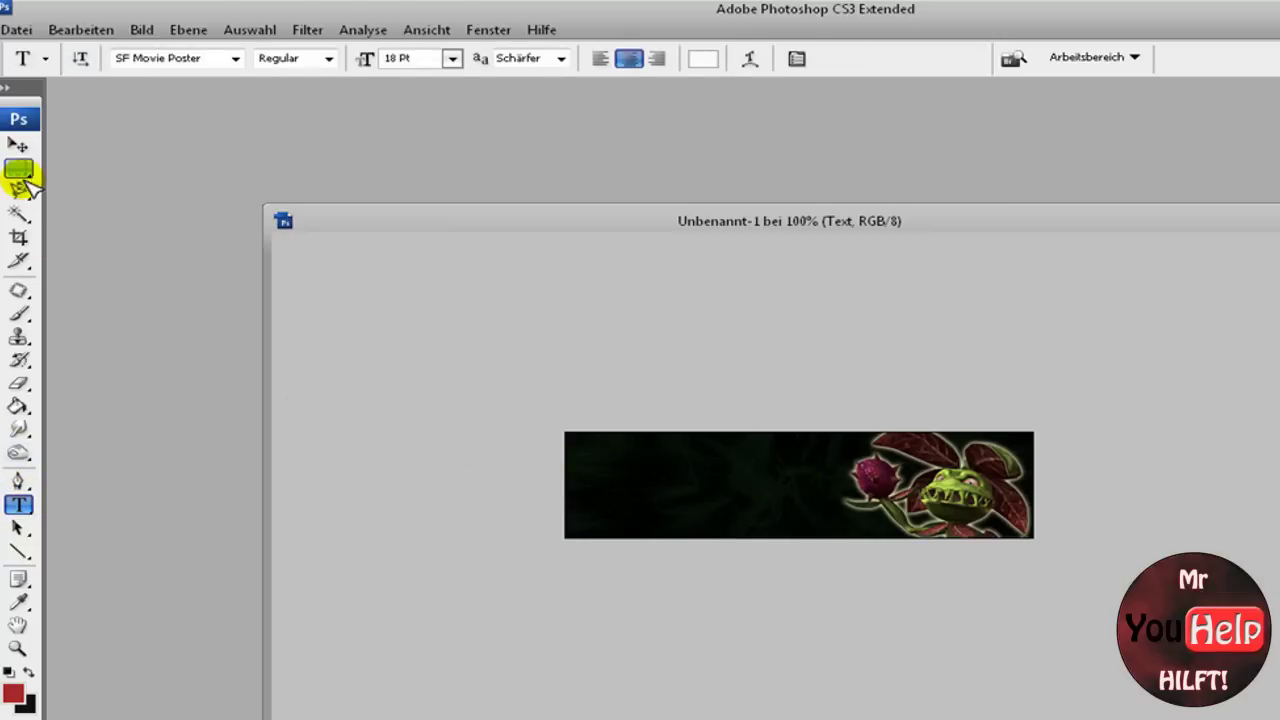
pyautogui.click(20, 170)
pyautogui.click(812, 356)
pyautogui.click(18, 504)
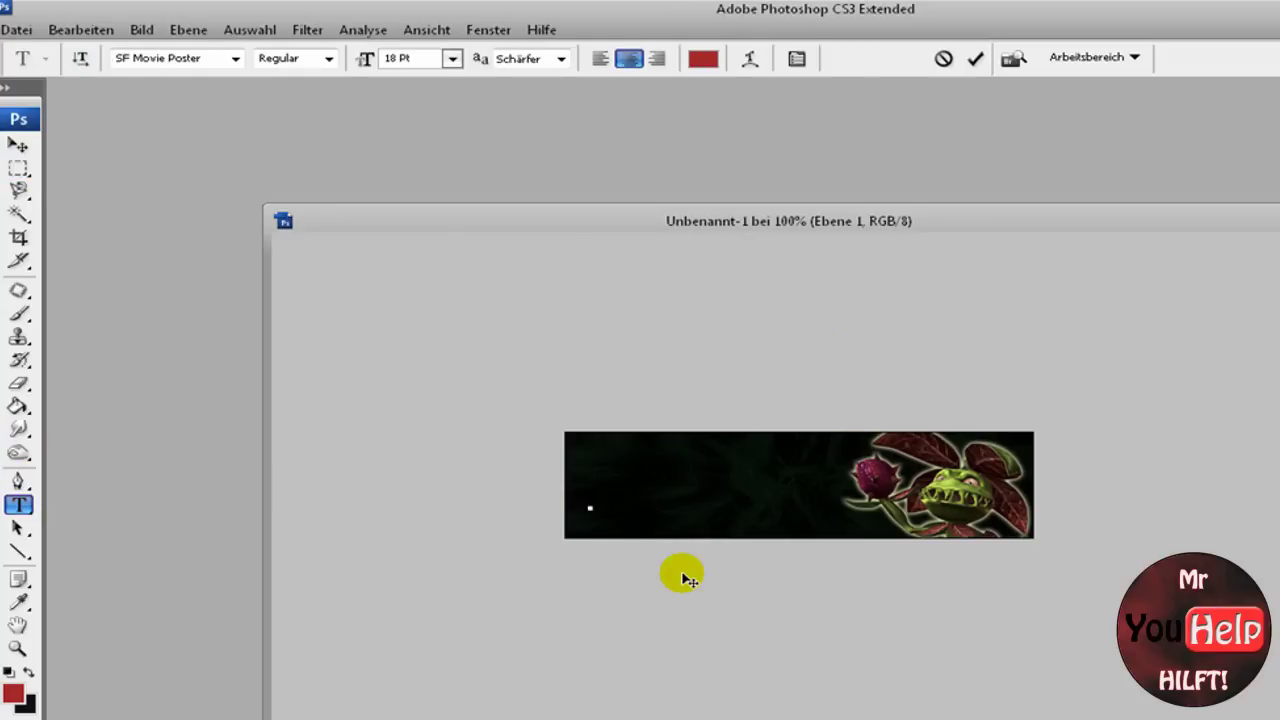
pyautogui.write('WWW')
pyautogui.write('WWW.BOESEPLFANZEN.ORG')
pyautogui.moveTo(688, 578)
pyautogui.mouseDown()
pyautogui.moveTo(728, 591)
pyautogui.moveTo(683, 547)
pyautogui.mouseUp()
pyautogui.click(600, 57)
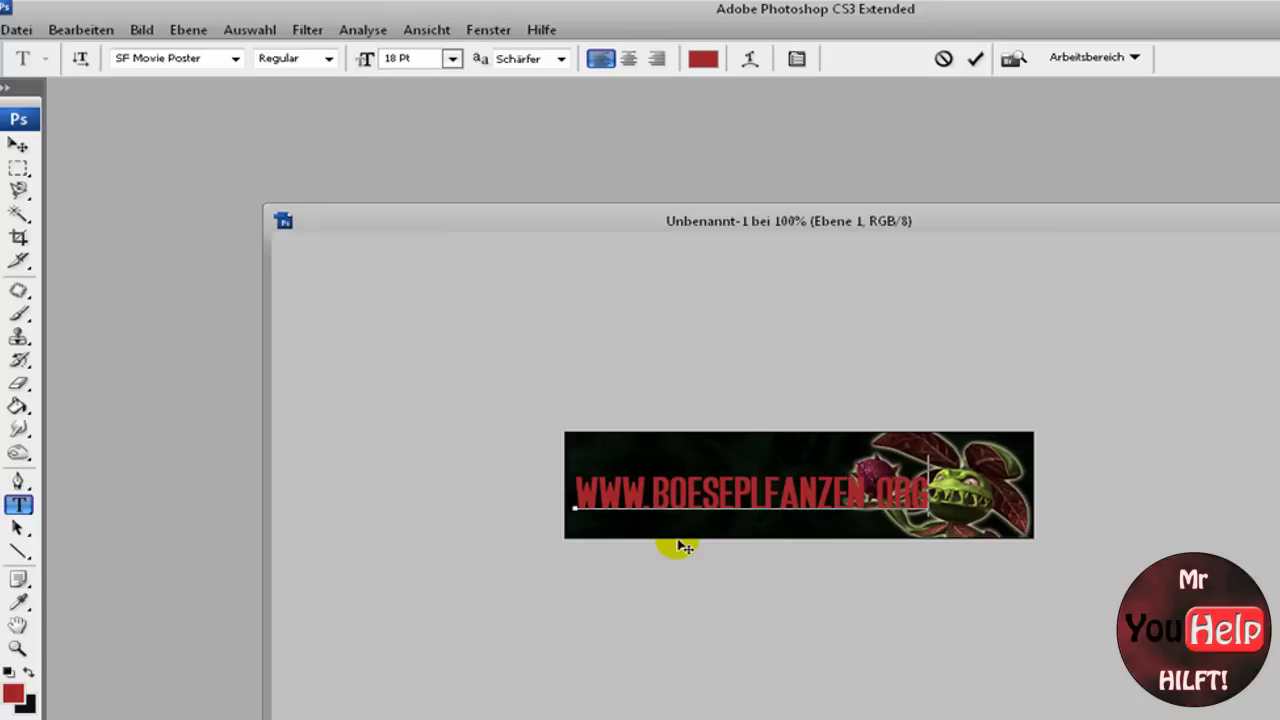
pyautogui.moveTo(930, 495); pyautogui.dragTo(575, 495)
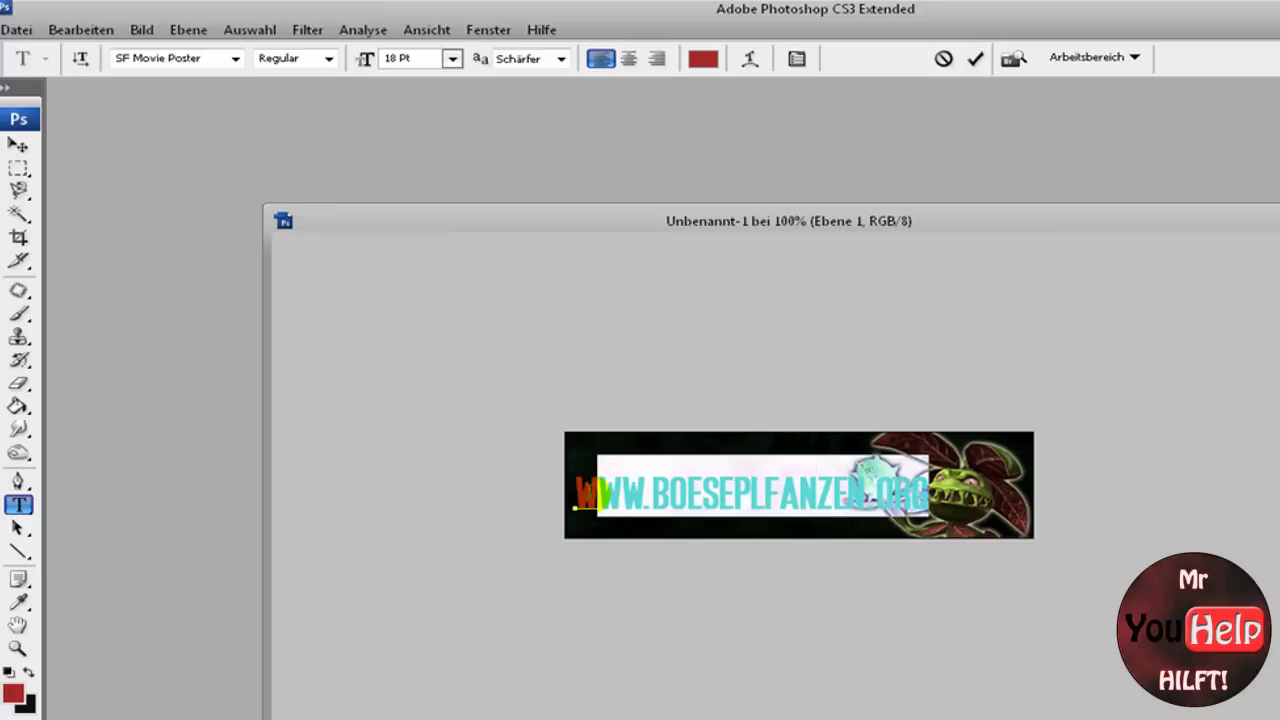
# Step: Set the text to 14 pt and, after trying several fonts, keep SF Movie Poster
pyautogui.click(453, 60)
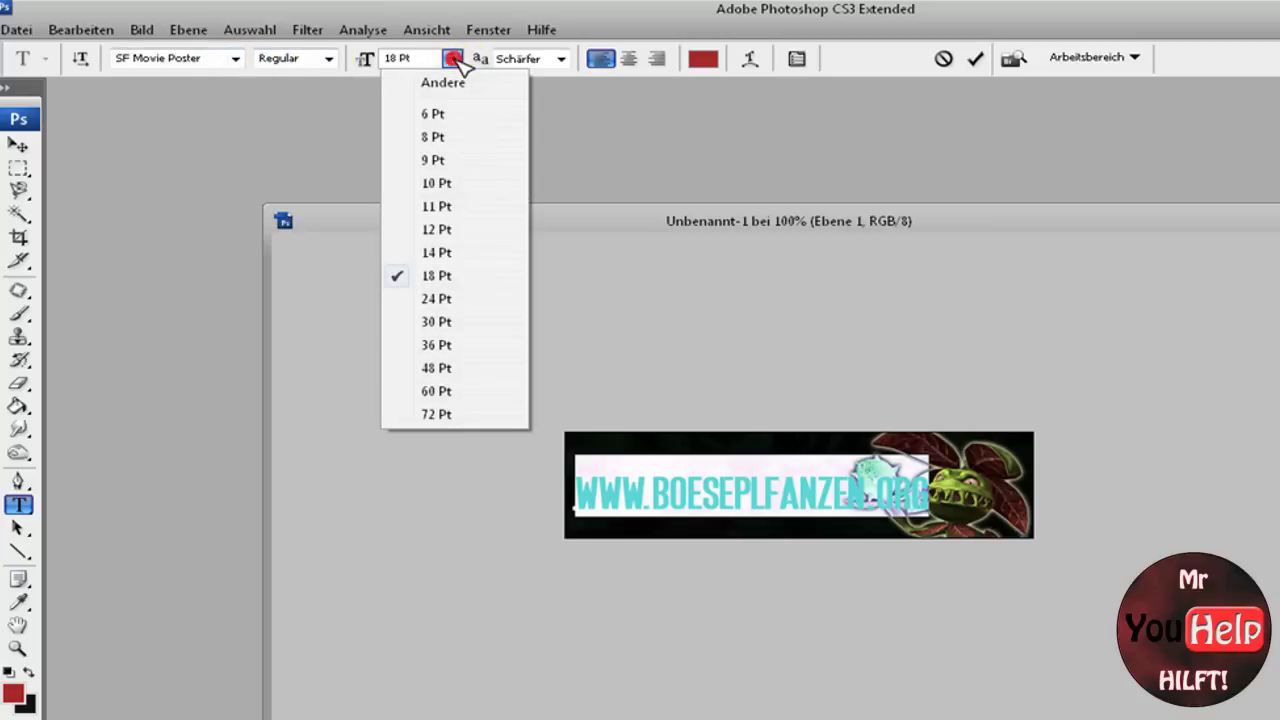
pyautogui.click(455, 249)
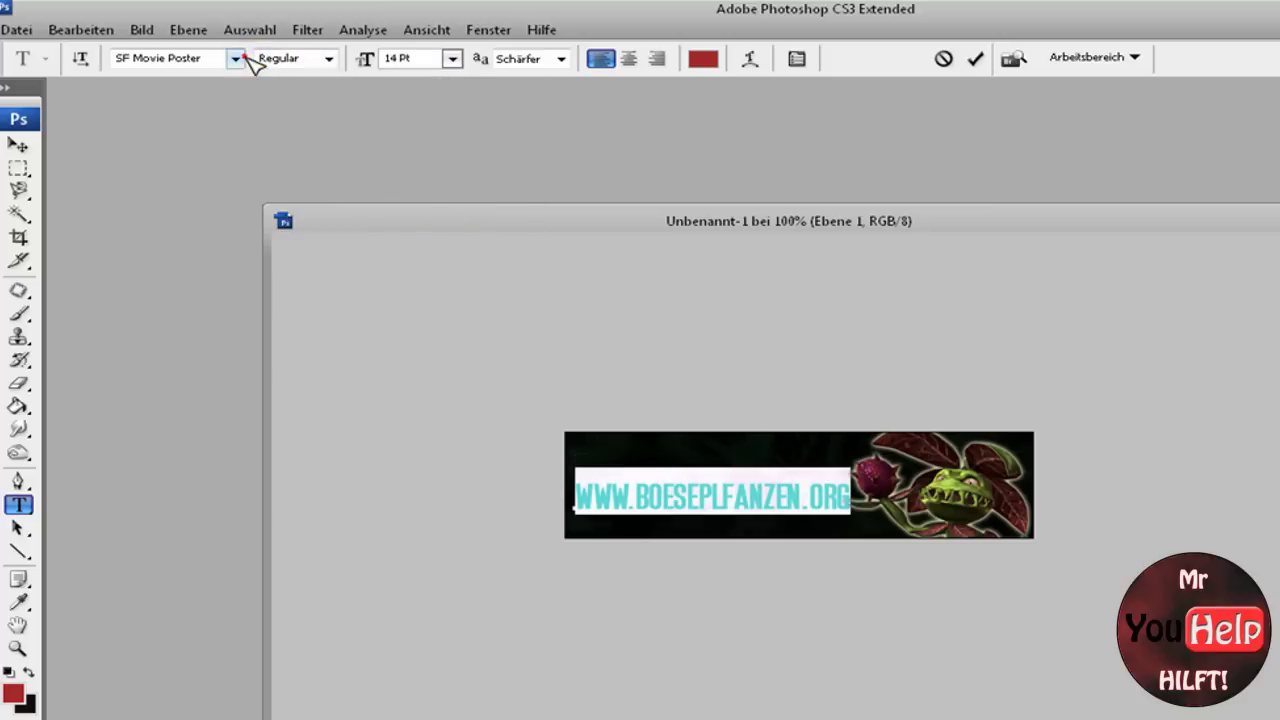
pyautogui.click(236, 58)
pyautogui.scroll(5, 310, 470)
pyautogui.scroll(5, 271, 457)
pyautogui.scroll(5, 286, 471)
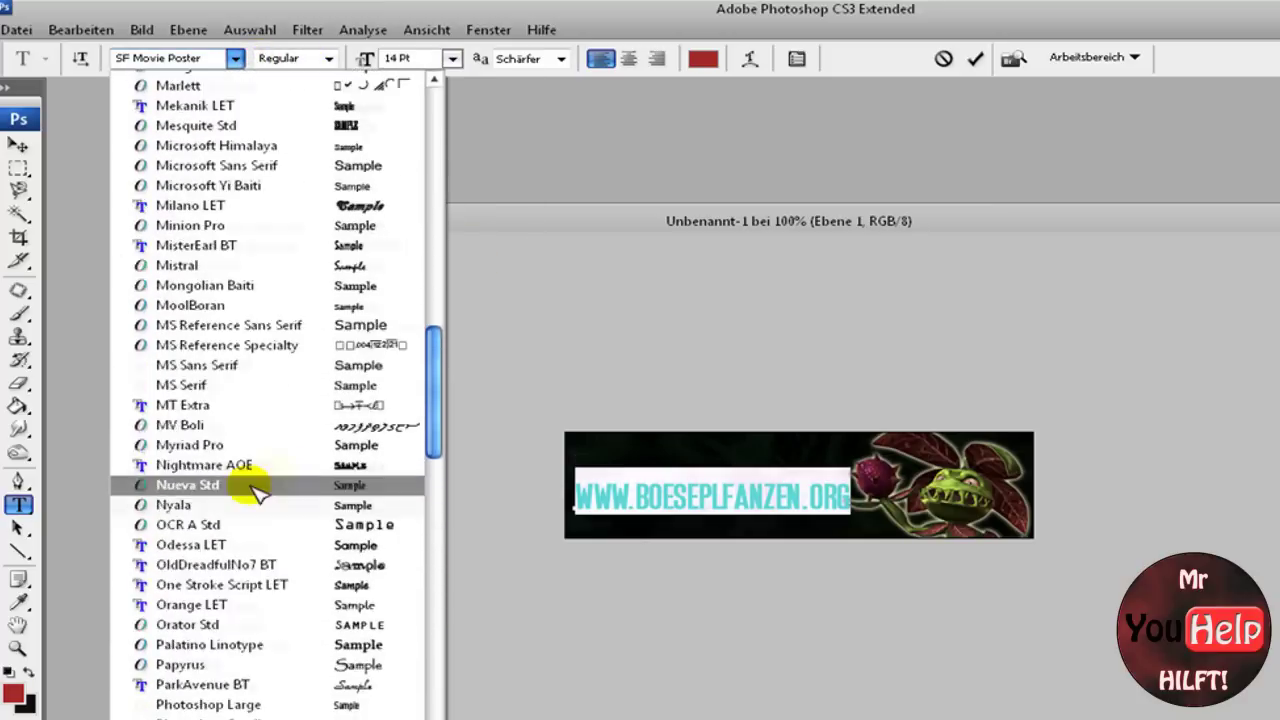
pyautogui.scroll(5, 257, 486)
pyautogui.click(257, 660)
pyautogui.click(236, 58)
pyautogui.click(215, 379)
pyautogui.click(236, 58)
pyautogui.click(222, 552)
pyautogui.click(236, 58)
pyautogui.click(215, 339)
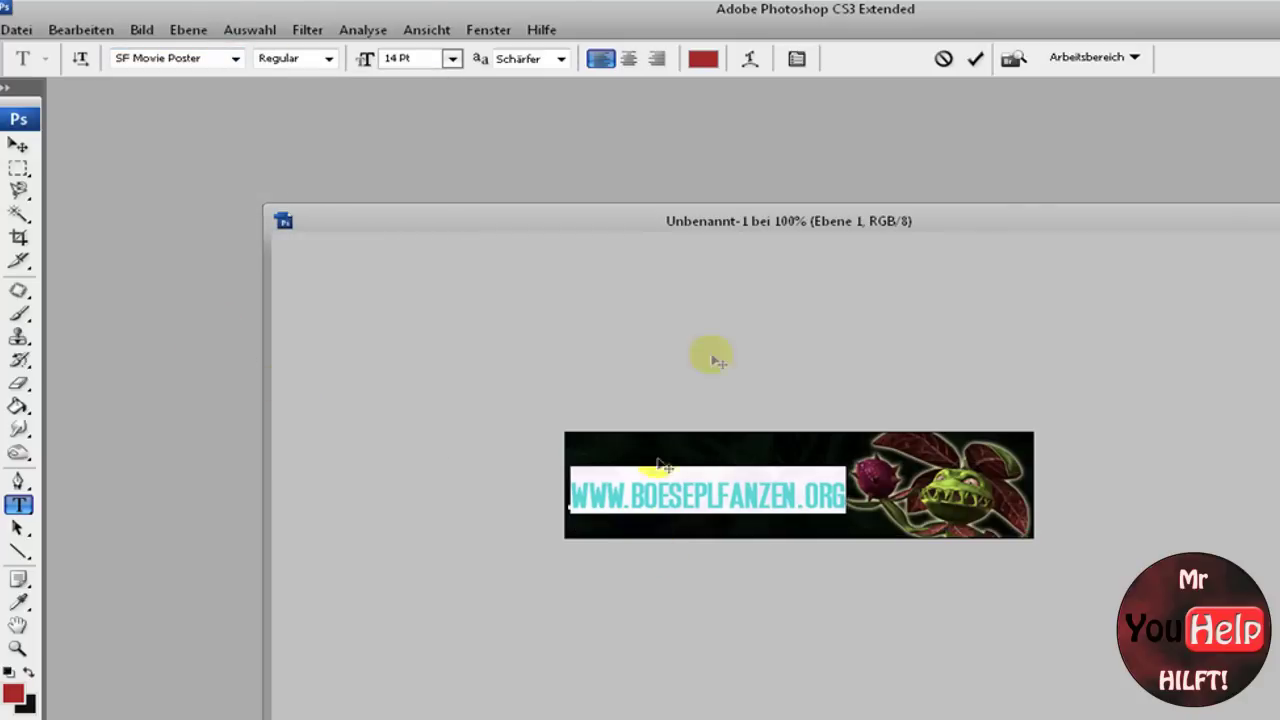
# Step: Colour the website text a muted dark green and commit it
pyautogui.click(703, 58)
pyautogui.click(1170, 510)
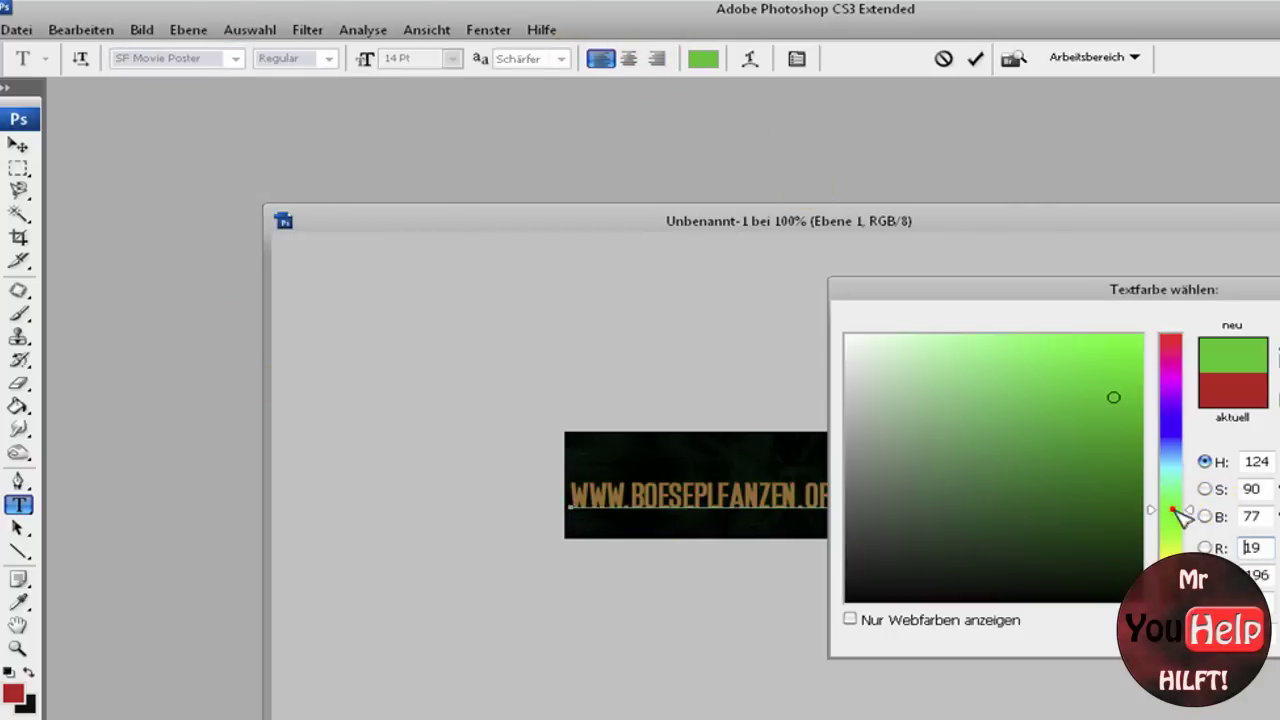
pyautogui.moveTo(1014, 494); pyautogui.dragTo(1015, 467)
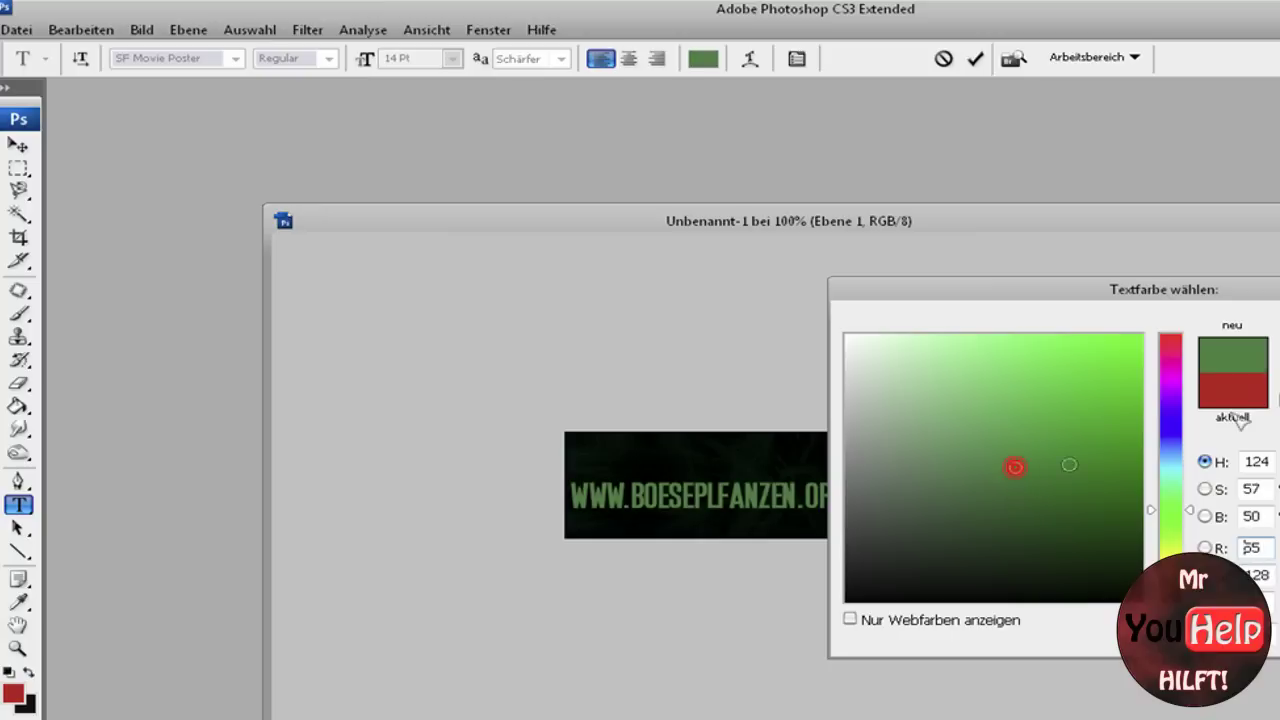
pyautogui.press('Return')
pyautogui.click(806, 492)
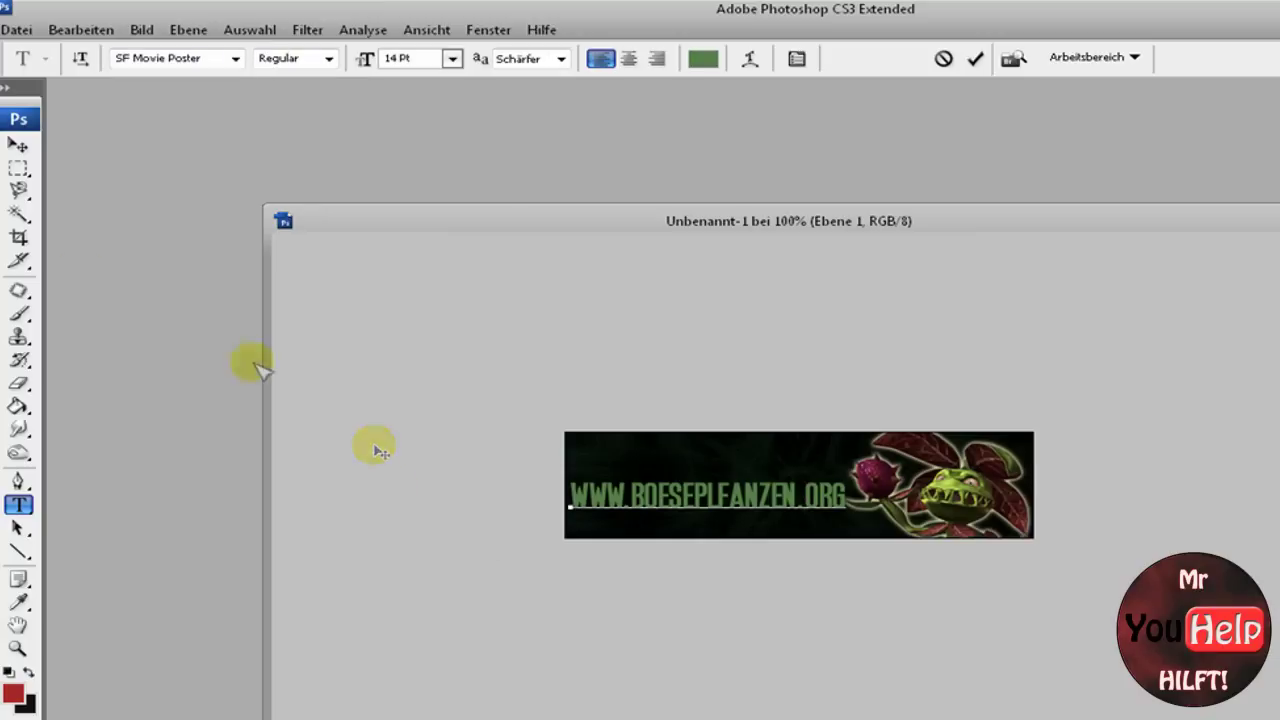
pyautogui.click(20, 147)
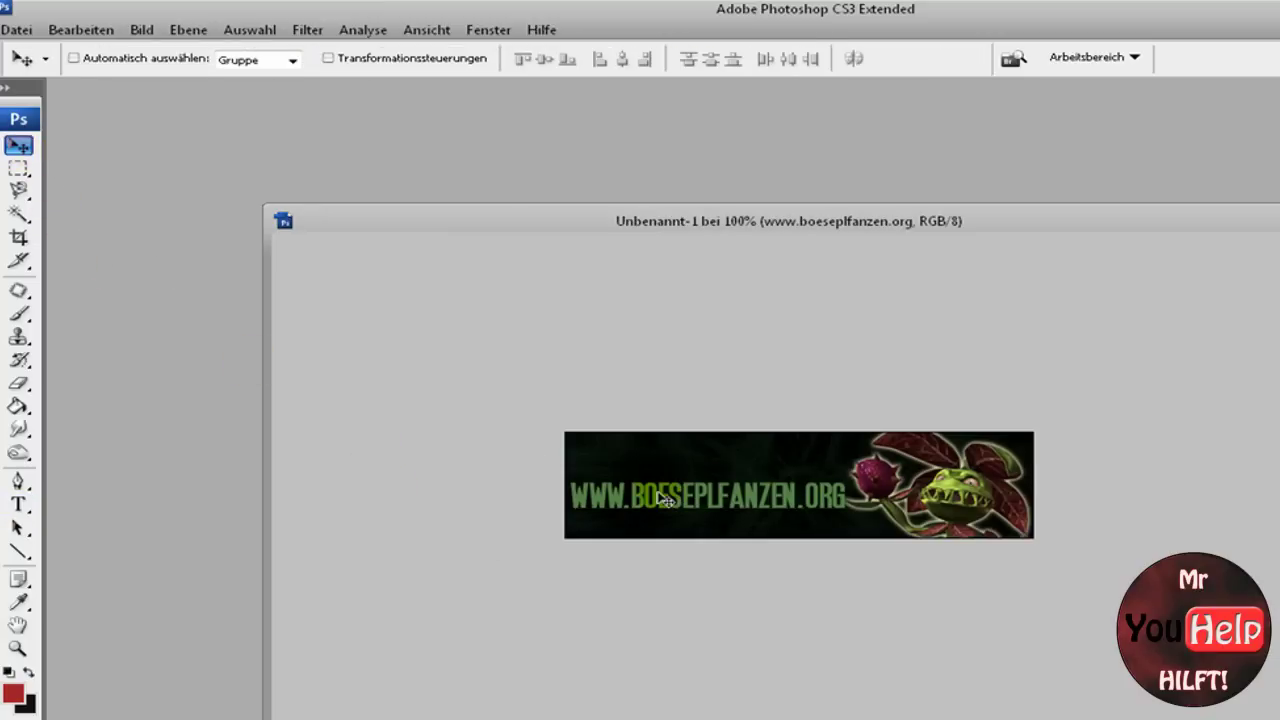
pyautogui.moveTo(664, 500); pyautogui.dragTo(661, 497)
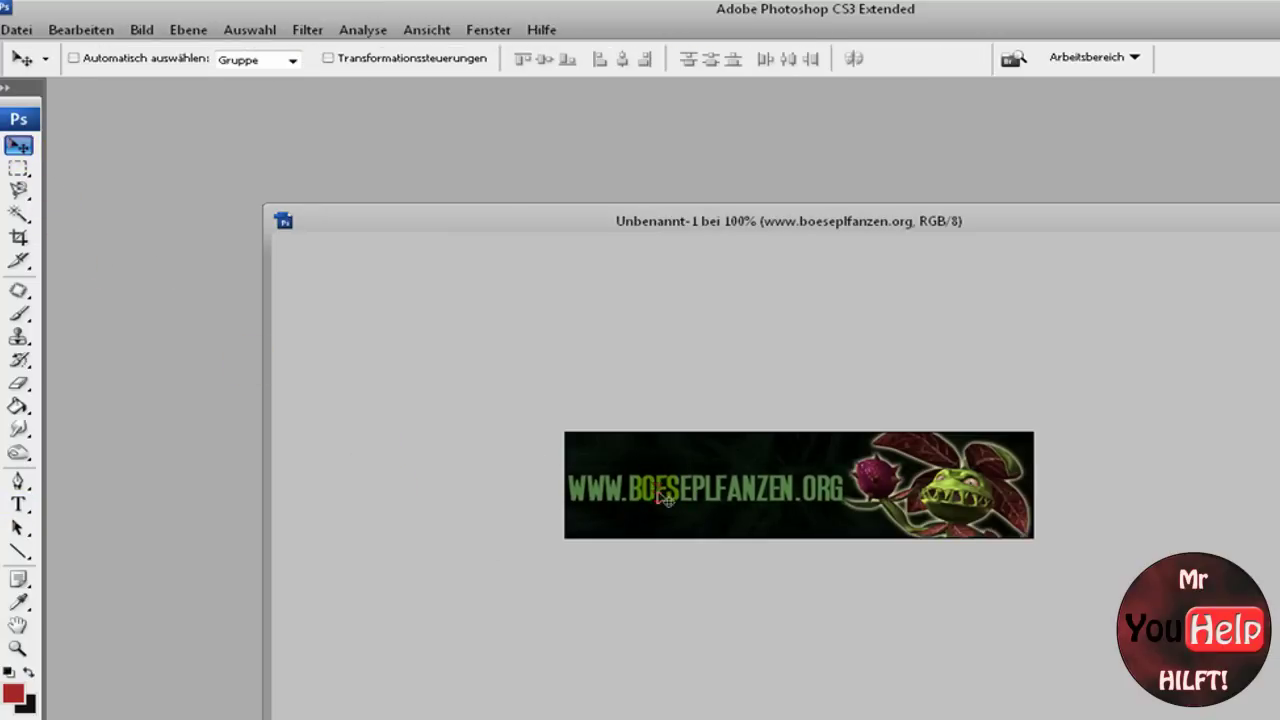
pyautogui.press('Up')
pyautogui.press('Up')
pyautogui.press('Up')
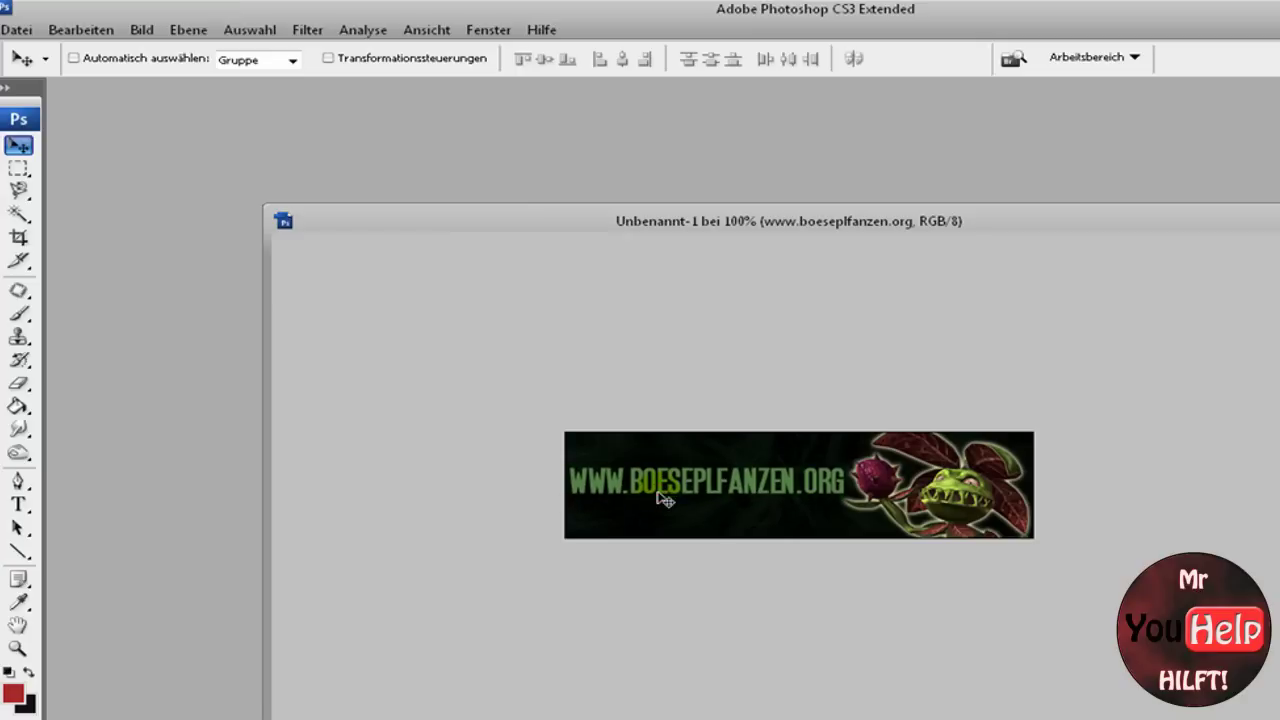
pyautogui.click(18, 168)
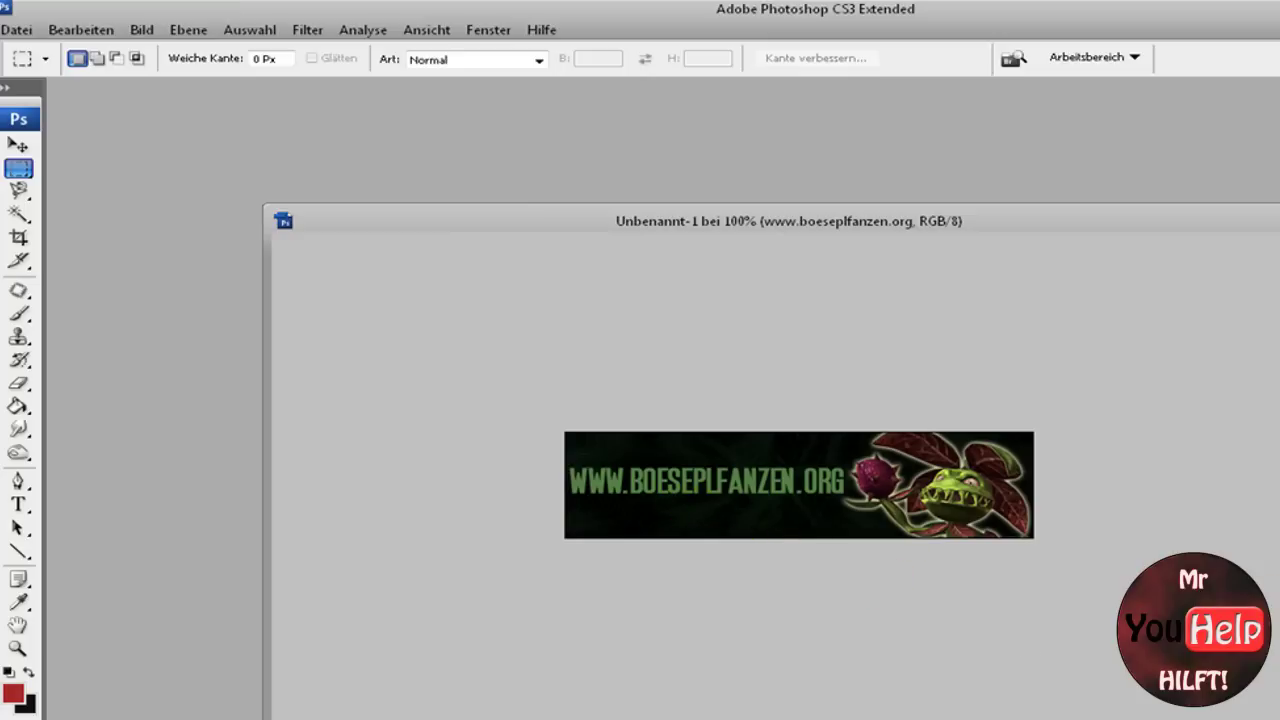
pyautogui.hotkey('ctrl', 'e')
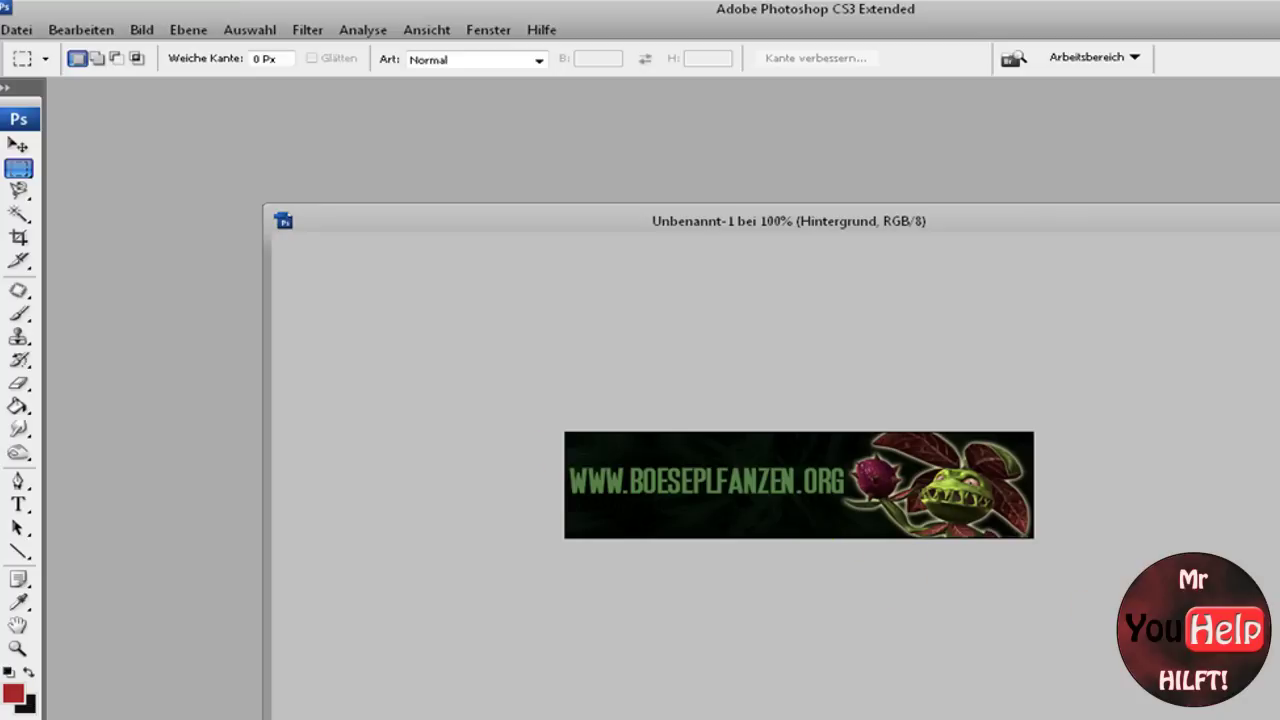
pyautogui.write('FL')
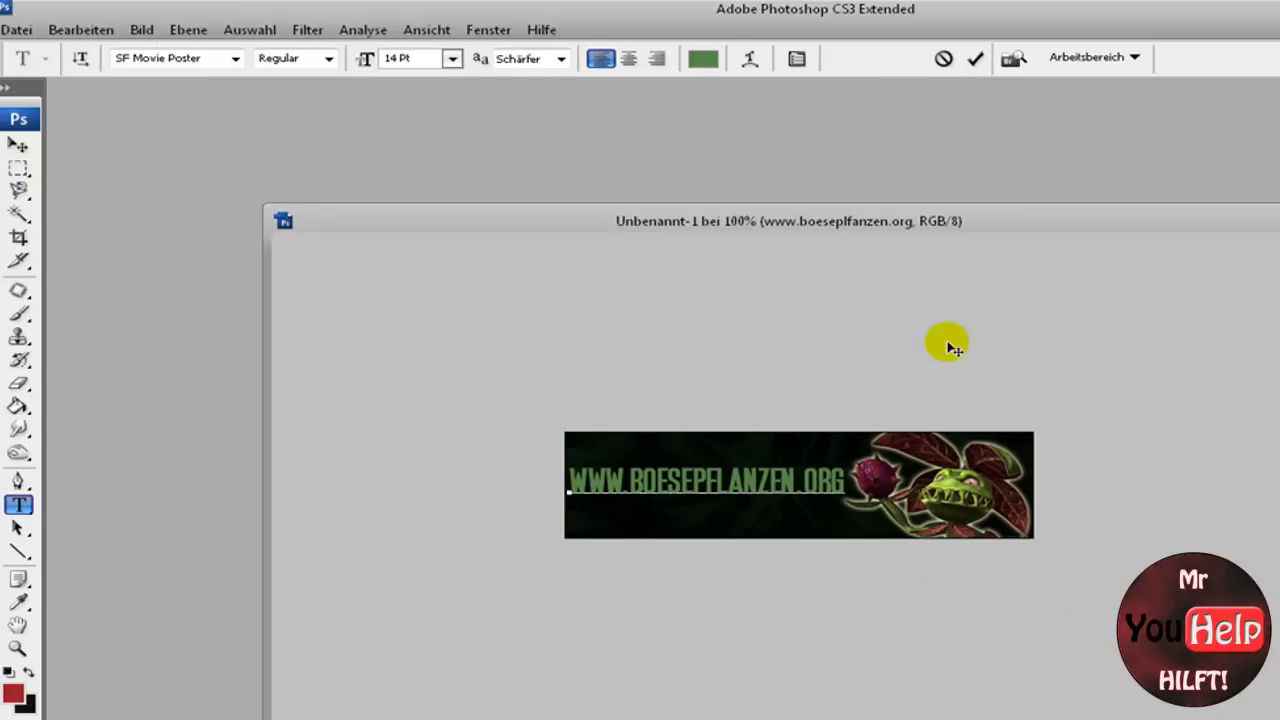
pyautogui.click(18, 167)
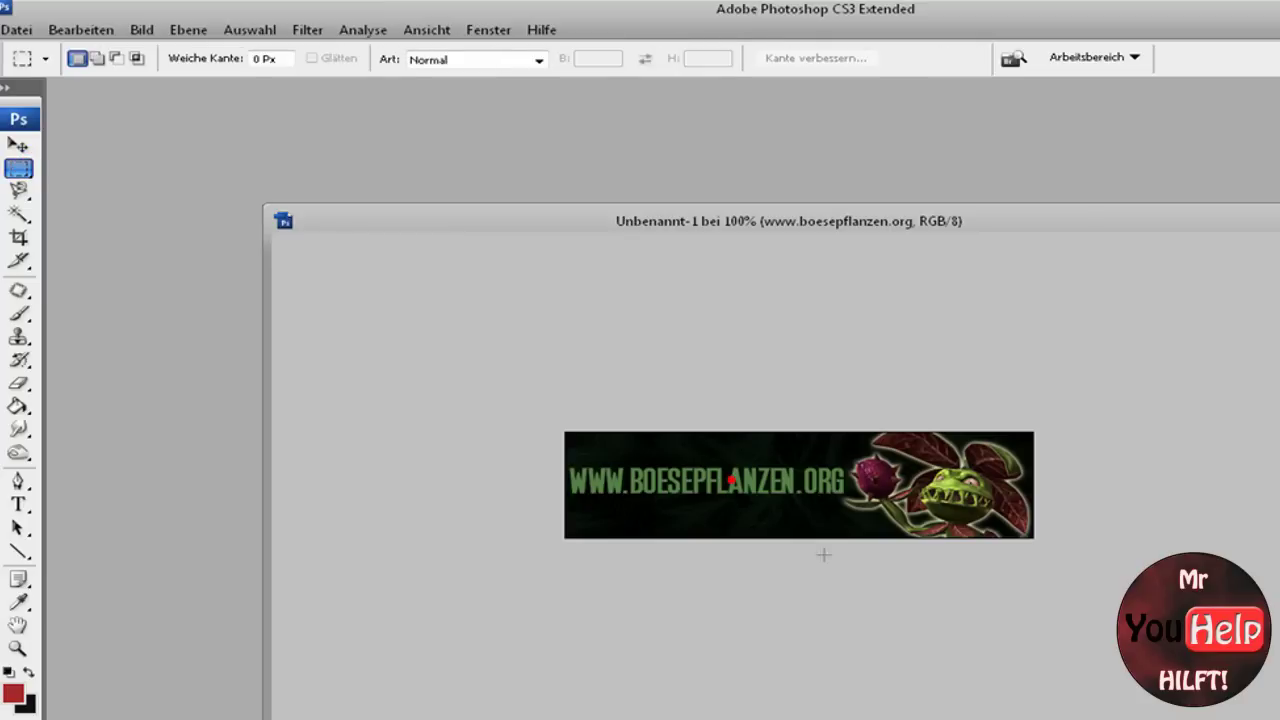